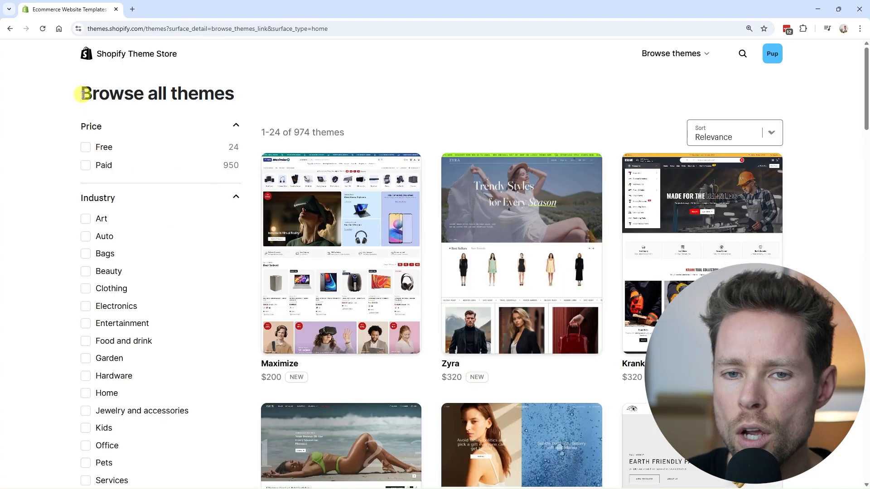
Step: Filter the list of all themes to show only free ones
{"action": "left_click_drag", "start_coordinate": [82, 93], "coordinate": [234, 94]}
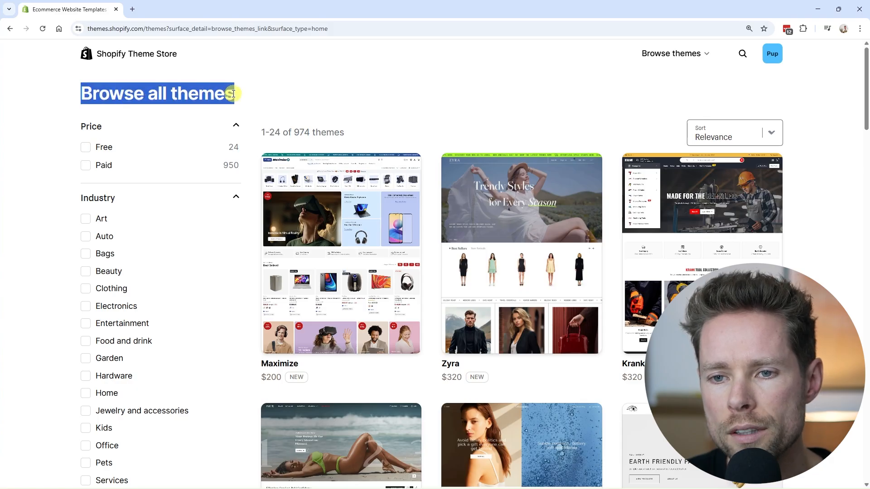
{"action": "left_click_drag", "start_coordinate": [227, 146], "coordinate": [240, 149]}
{"action": "left_click", "coordinate": [86, 147]}
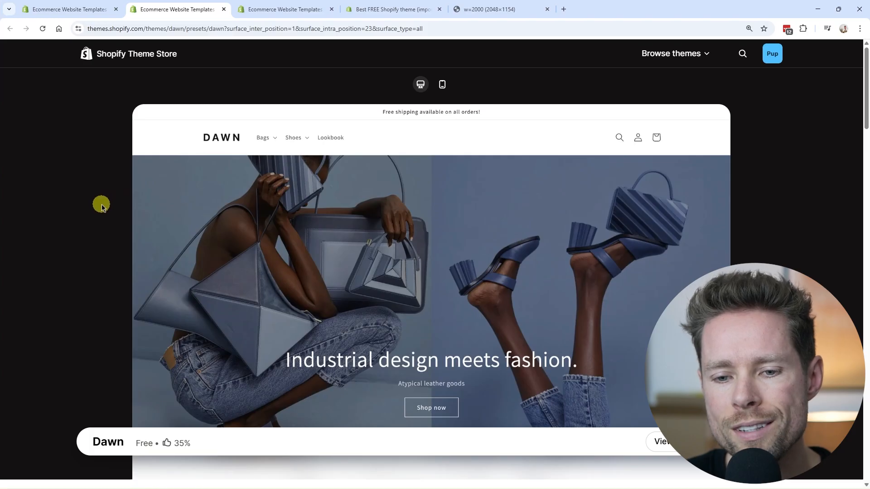
Step: Review the Dawn and Horizon theme pages, and look through the free themes list
{"action": "scroll", "coordinate": [194, 111], "scroll_direction": "down", "scroll_amount": 2}
{"action": "scroll", "coordinate": [278, 249], "scroll_direction": "up", "scroll_amount": 2}
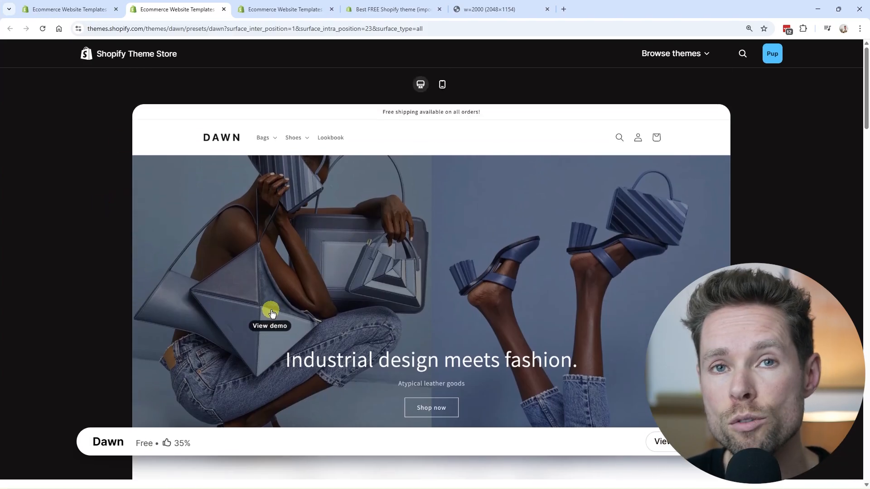
{"action": "left_click", "coordinate": [273, 14]}
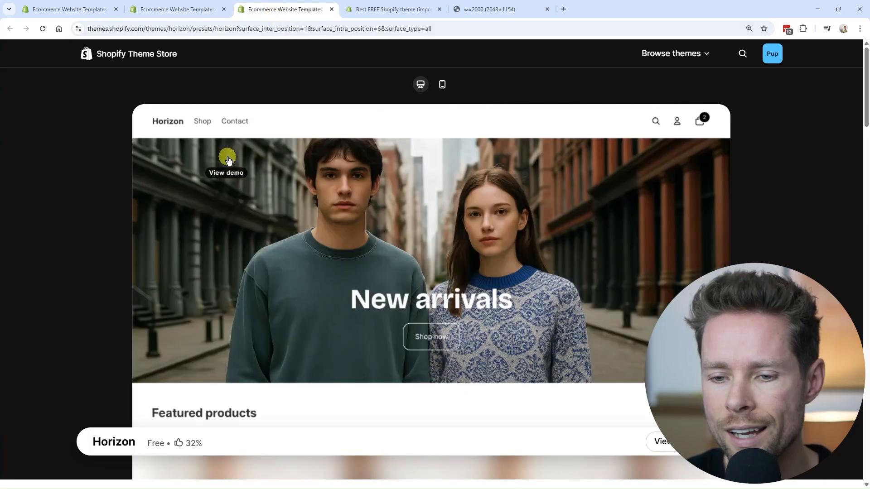
{"action": "left_click", "coordinate": [68, 9]}
{"action": "scroll", "coordinate": [866, 216], "scroll_direction": "down", "scroll_amount": 10}
{"action": "left_click_drag", "start_coordinate": [867, 215], "coordinate": [866, 75]}
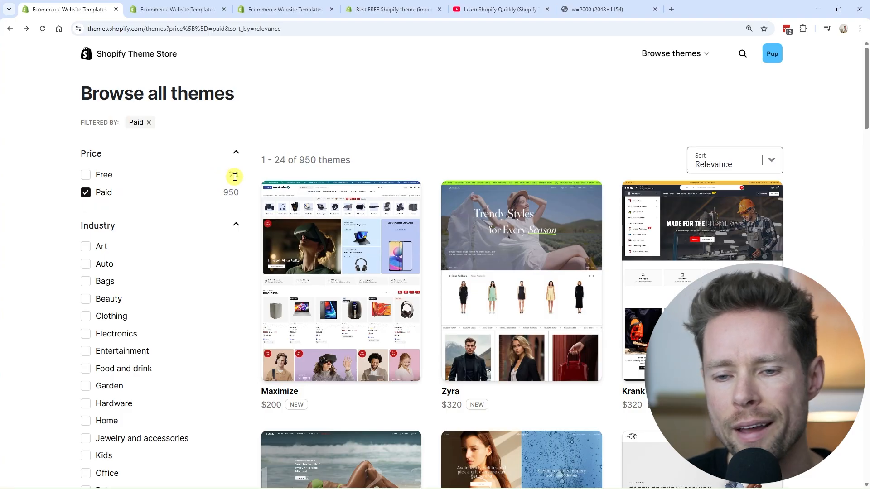
Step: Browse the paid themes list and examine the number of themes, their previews, prices and ratings
{"action": "left_click_drag", "start_coordinate": [238, 192], "coordinate": [225, 190]}
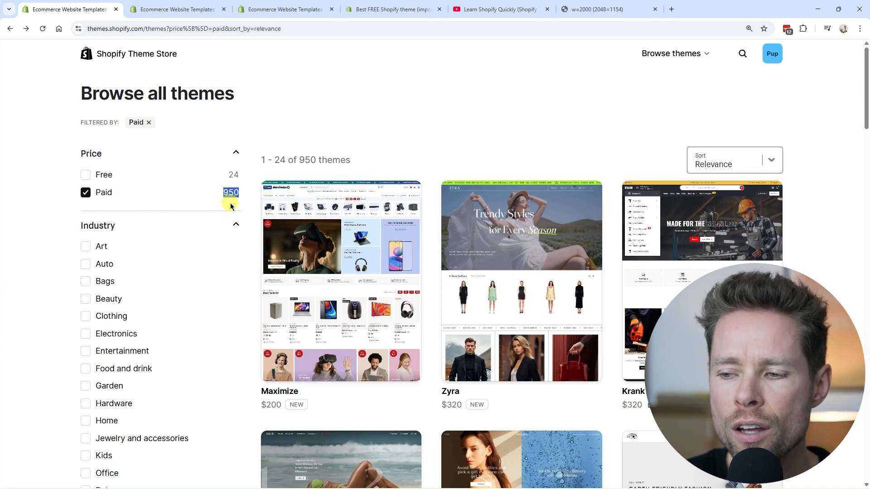
{"action": "scroll", "coordinate": [373, 237], "scroll_direction": "down", "scroll_amount": 7}
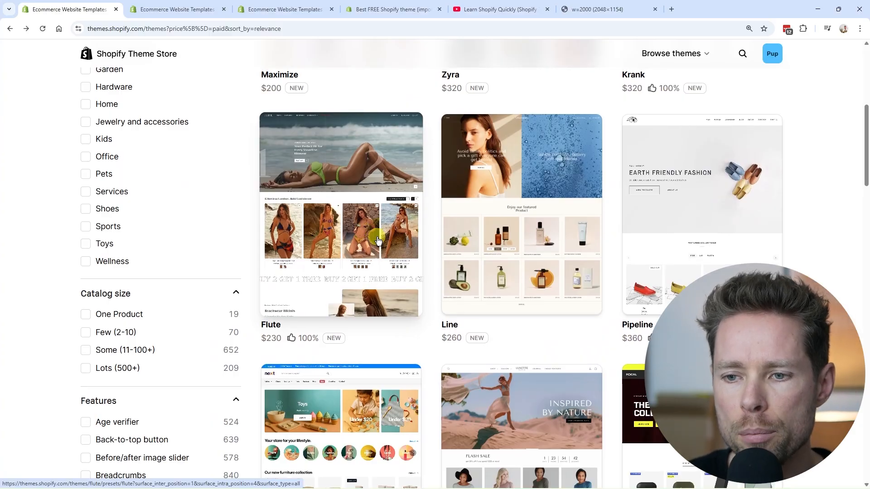
{"action": "scroll", "coordinate": [378, 241], "scroll_direction": "up", "scroll_amount": 7}
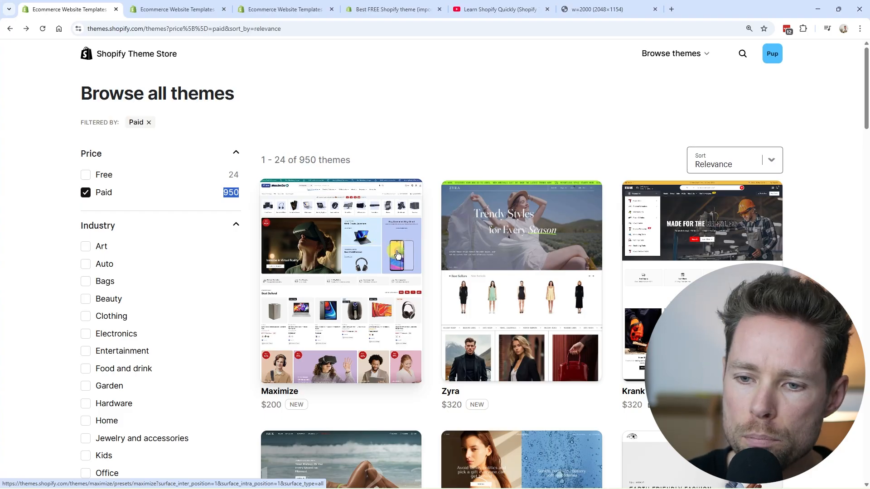
{"action": "scroll", "coordinate": [398, 254], "scroll_direction": "down", "scroll_amount": 12}
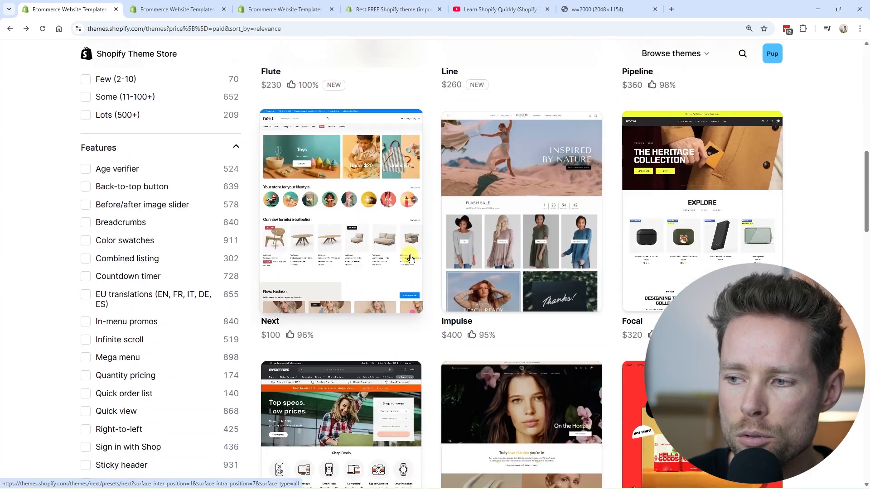
{"action": "scroll", "coordinate": [411, 259], "scroll_direction": "down", "scroll_amount": 3}
{"action": "scroll", "coordinate": [411, 257], "scroll_direction": "up", "scroll_amount": 13}
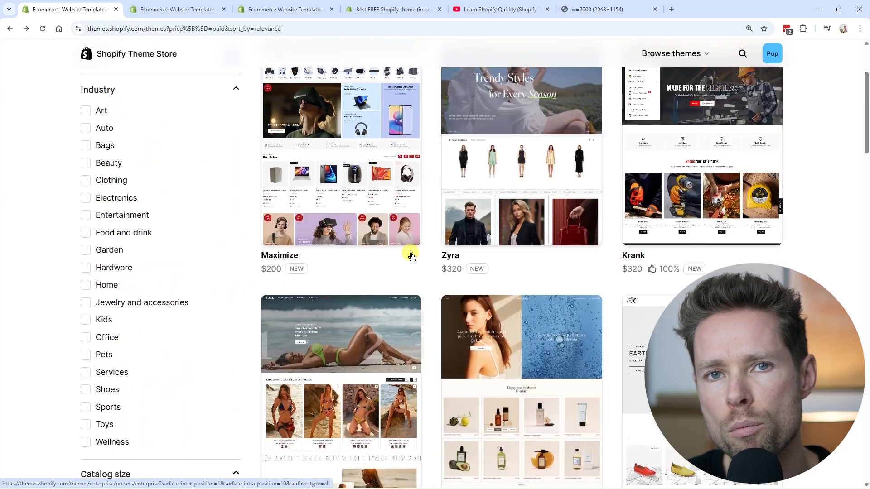
{"action": "scroll", "coordinate": [401, 247], "scroll_direction": "up", "scroll_amount": 3}
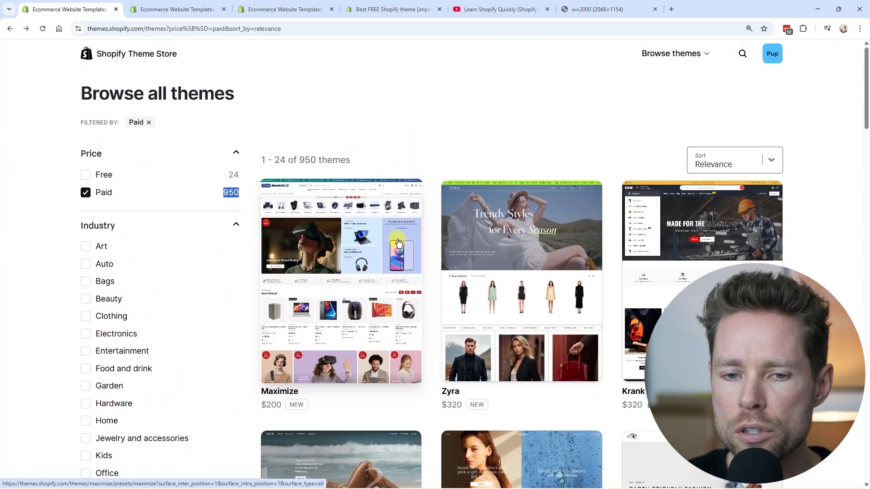
{"action": "left_click", "coordinate": [240, 196]}
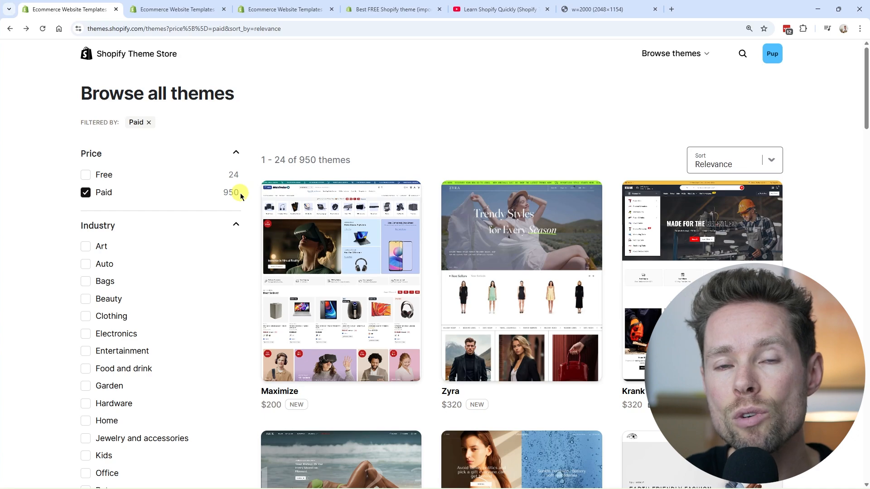
{"action": "scroll", "coordinate": [317, 209], "scroll_direction": "down", "scroll_amount": 5}
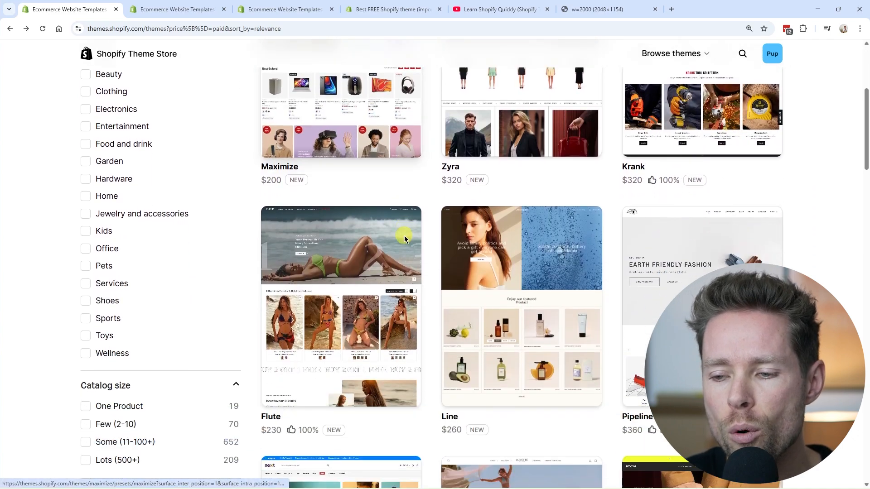
{"action": "scroll", "coordinate": [404, 235], "scroll_direction": "down", "scroll_amount": 8}
{"action": "scroll", "coordinate": [488, 205], "scroll_direction": "up", "scroll_amount": 1}
Step: Open the Impulse theme's page and examine its included features and customer reviews
{"action": "left_click", "coordinate": [534, 238]}
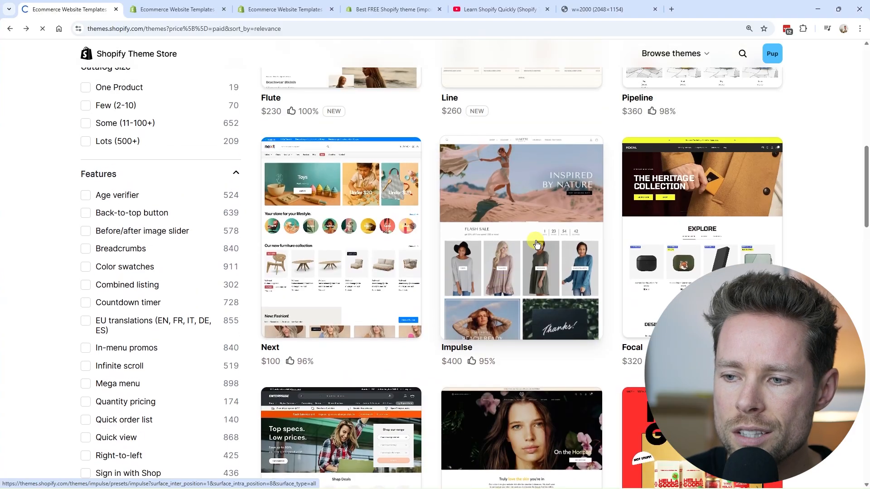
{"action": "scroll", "coordinate": [317, 258], "scroll_direction": "down", "scroll_amount": 5}
{"action": "scroll", "coordinate": [294, 259], "scroll_direction": "down", "scroll_amount": 20}
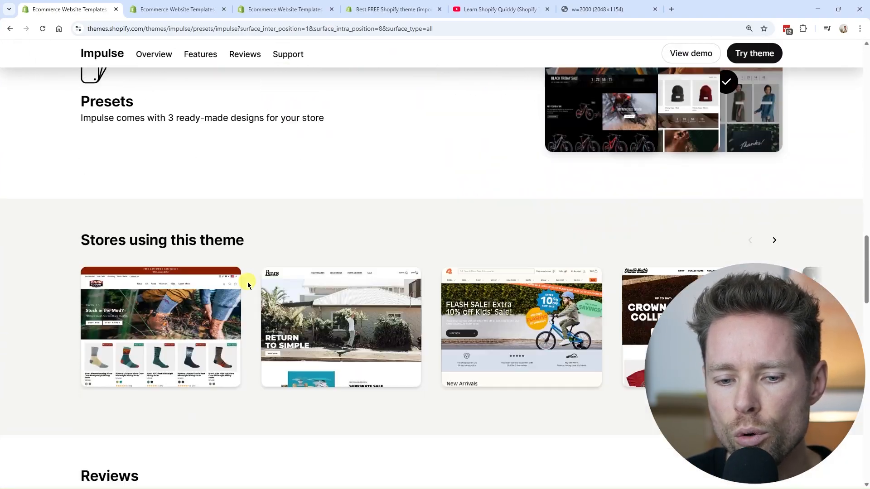
{"action": "scroll", "coordinate": [248, 286], "scroll_direction": "down", "scroll_amount": 7}
{"action": "left_click_drag", "start_coordinate": [85, 218], "coordinate": [209, 230]}
{"action": "scroll", "coordinate": [226, 245], "scroll_direction": "up", "scroll_amount": 7}
{"action": "scroll", "coordinate": [251, 257], "scroll_direction": "down", "scroll_amount": 6}
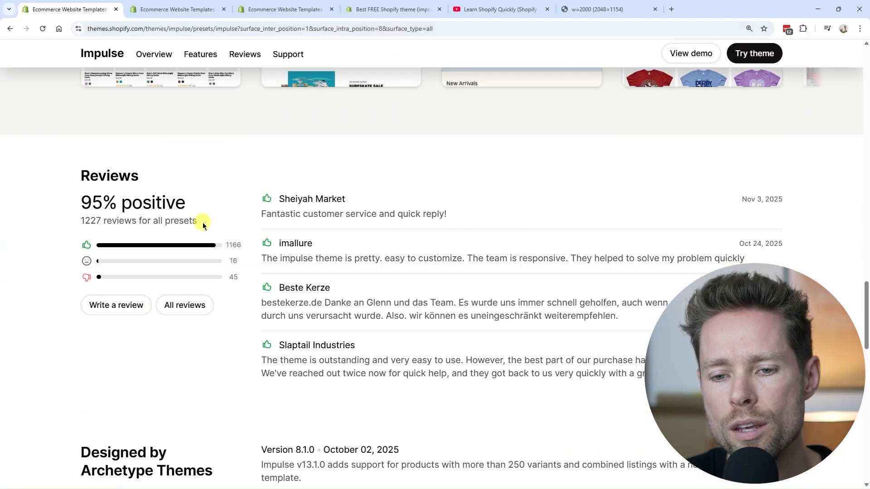
{"action": "scroll", "coordinate": [204, 245], "scroll_direction": "up", "scroll_amount": 20}
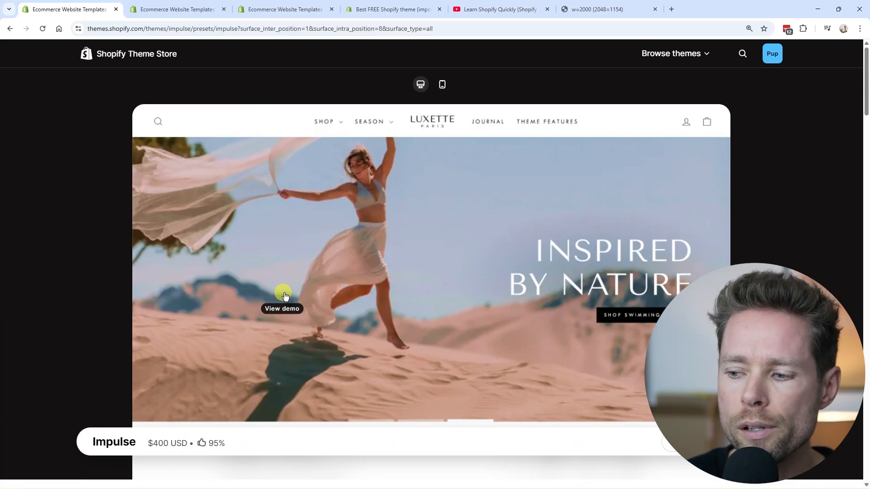
Step: Open the Impulse theme's demo store and look through the sections of its home page
{"action": "left_click", "coordinate": [401, 239]}
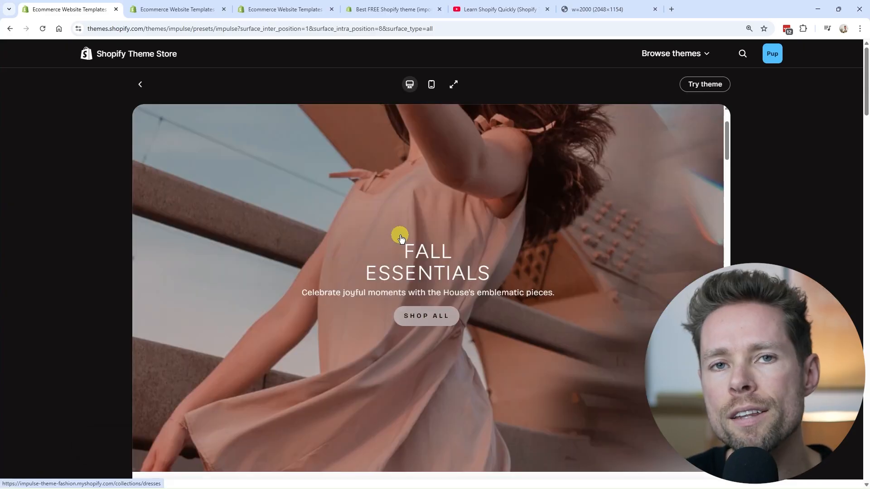
{"action": "scroll", "coordinate": [401, 239], "scroll_direction": "up", "scroll_amount": 2}
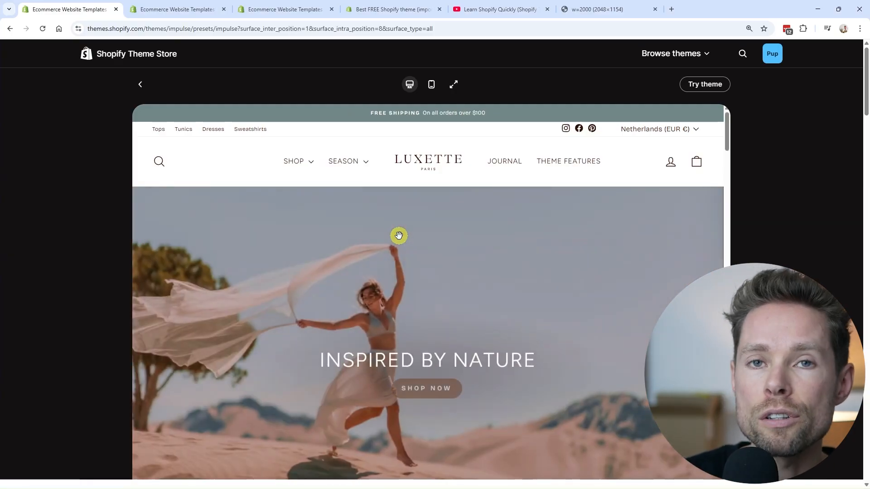
{"action": "scroll", "coordinate": [398, 235], "scroll_direction": "down", "scroll_amount": 10}
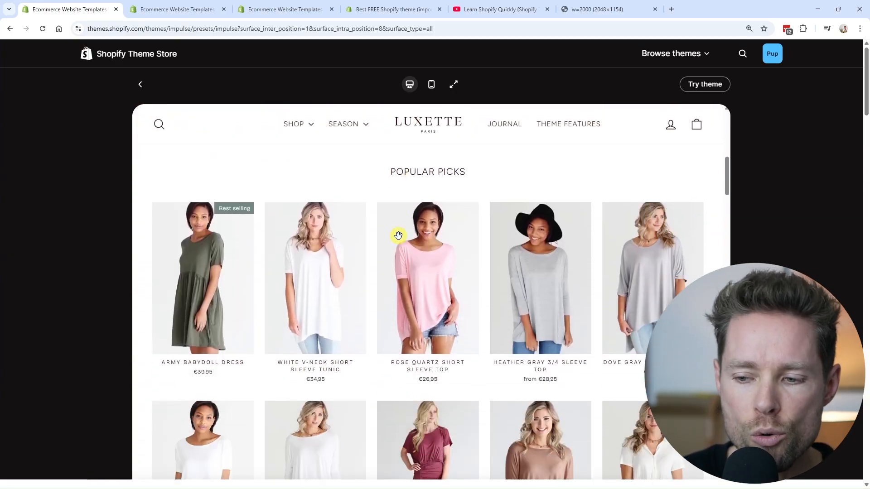
{"action": "scroll", "coordinate": [400, 240], "scroll_direction": "down", "scroll_amount": 3}
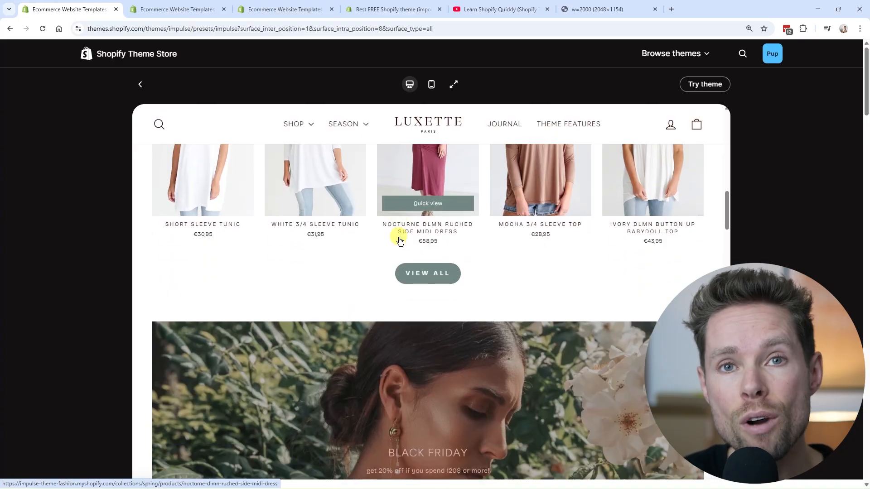
{"action": "scroll", "coordinate": [400, 241], "scroll_direction": "down", "scroll_amount": 8}
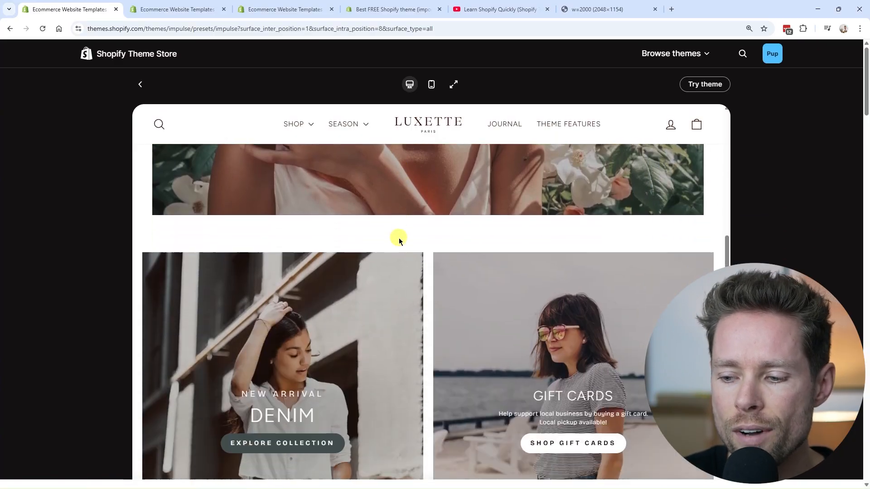
{"action": "scroll", "coordinate": [400, 241], "scroll_direction": "down", "scroll_amount": 4}
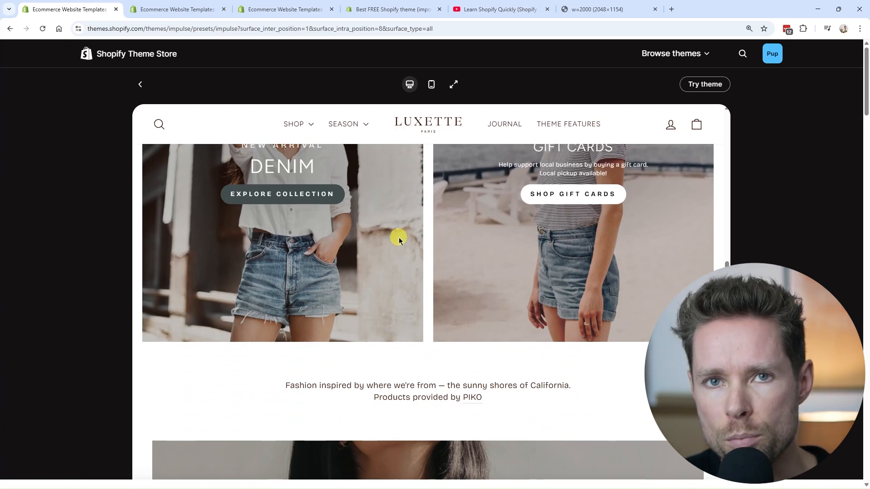
{"action": "scroll", "coordinate": [399, 239], "scroll_direction": "down", "scroll_amount": 2}
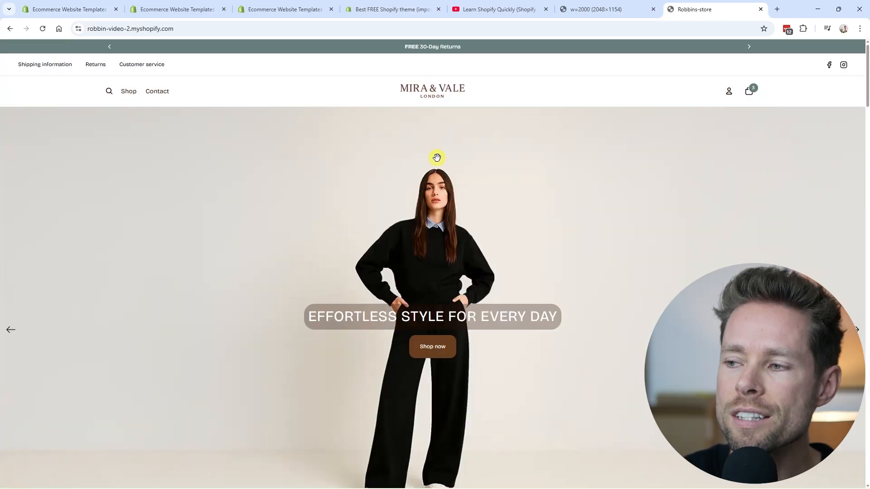
Step: Compare the home page of the Mira & Vale store with the Impulse demo store
{"action": "scroll", "coordinate": [438, 157], "scroll_direction": "down", "scroll_amount": 15}
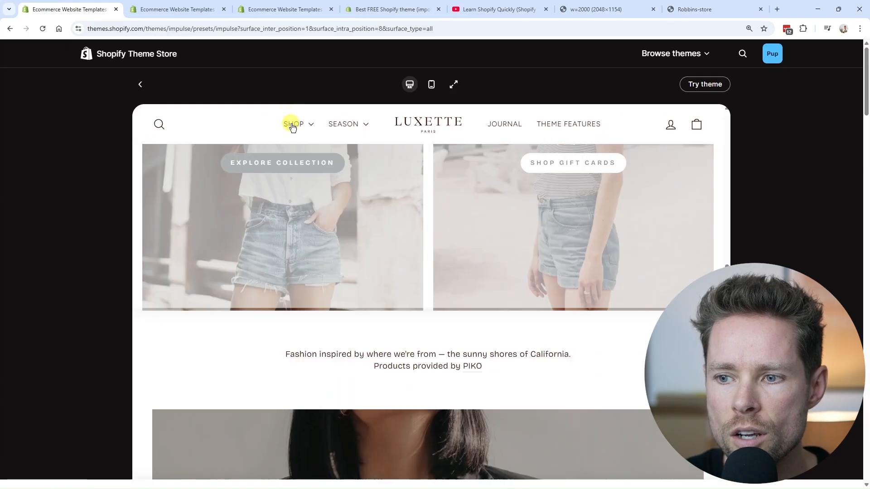
{"action": "scroll", "coordinate": [356, 227], "scroll_direction": "up", "scroll_amount": 15}
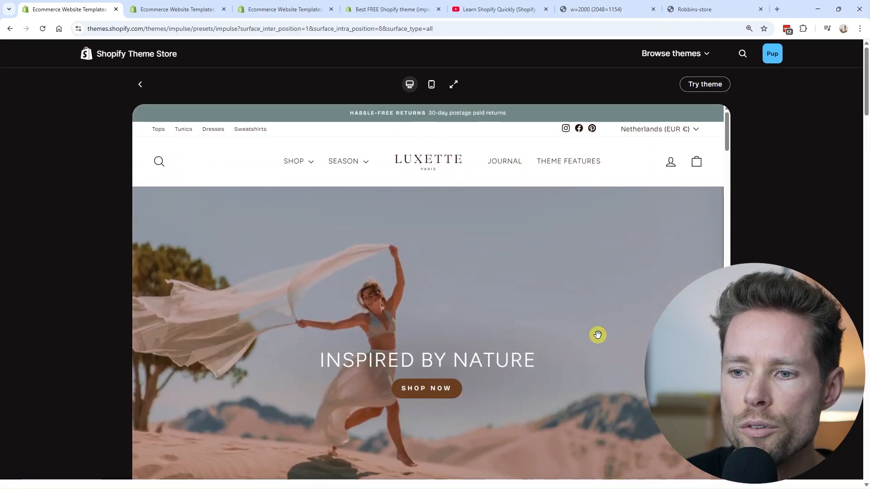
{"action": "scroll", "coordinate": [596, 334], "scroll_direction": "down", "scroll_amount": 15}
{"action": "scroll", "coordinate": [595, 330], "scroll_direction": "down", "scroll_amount": 10}
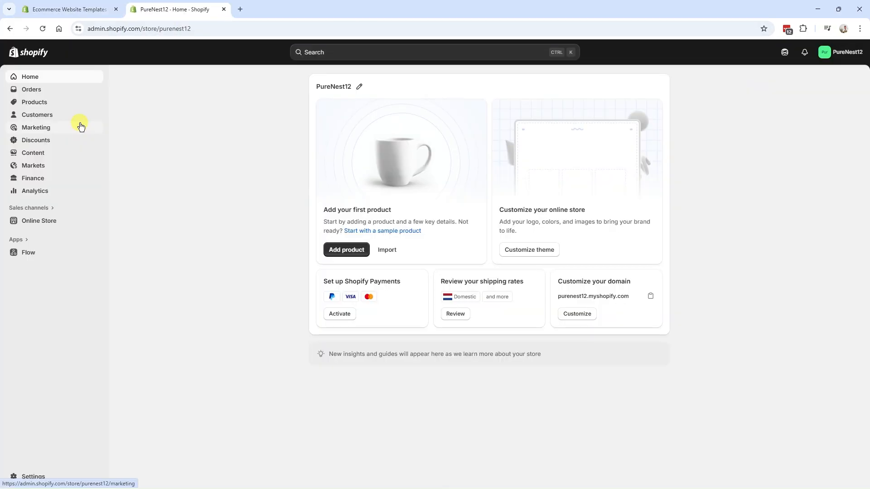
Step: Go to the online store's themes in the Shopify admin and add the free Horizon theme to the library
{"action": "left_click", "coordinate": [43, 224]}
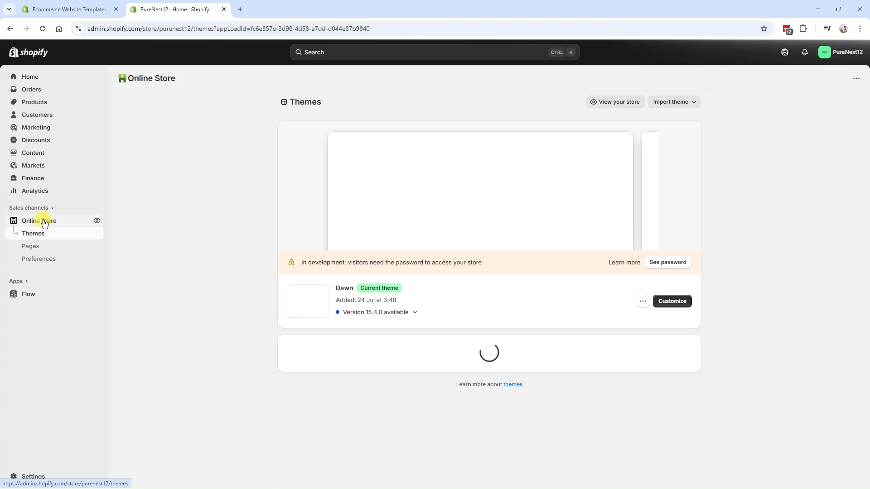
{"action": "left_click_drag", "start_coordinate": [357, 287], "coordinate": [393, 287]}
{"action": "left_click", "coordinate": [395, 293]}
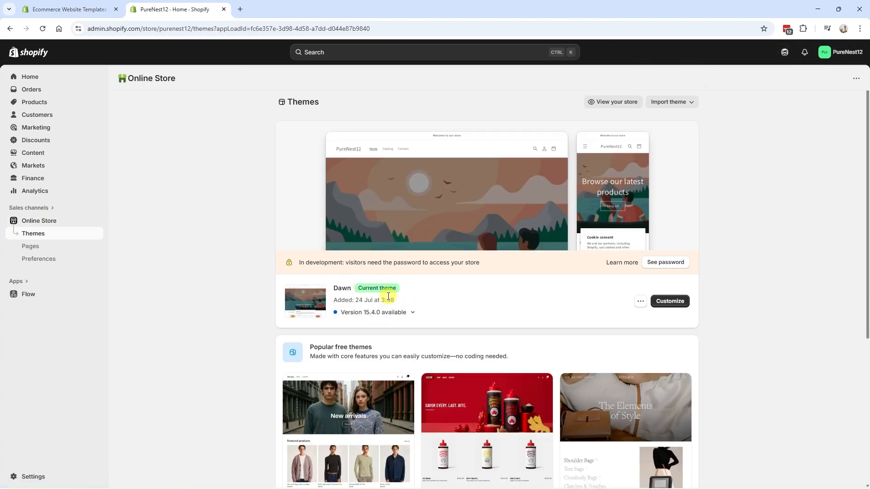
{"action": "scroll", "coordinate": [469, 305], "scroll_direction": "down", "scroll_amount": 4}
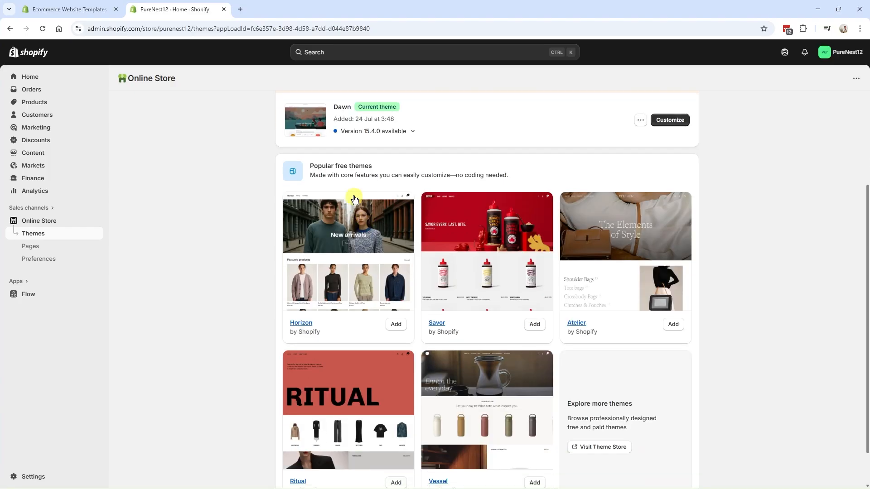
{"action": "left_click_drag", "start_coordinate": [310, 164], "coordinate": [372, 167]}
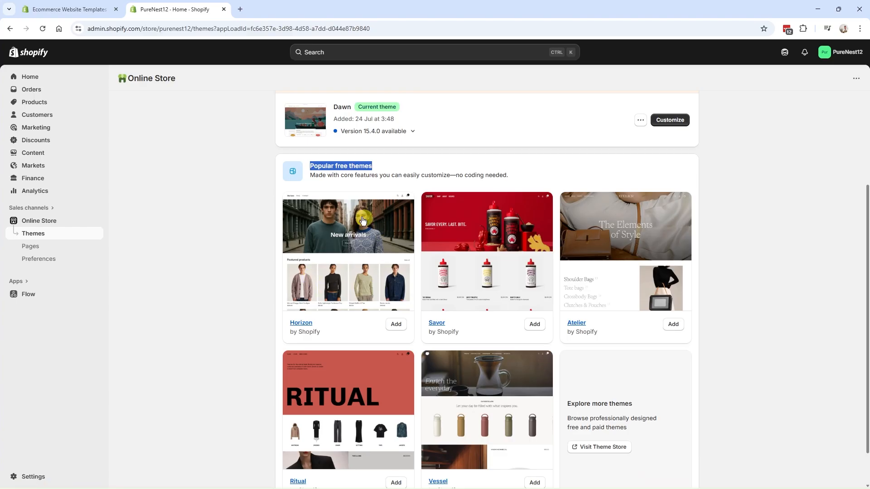
{"action": "left_click", "coordinate": [396, 325]}
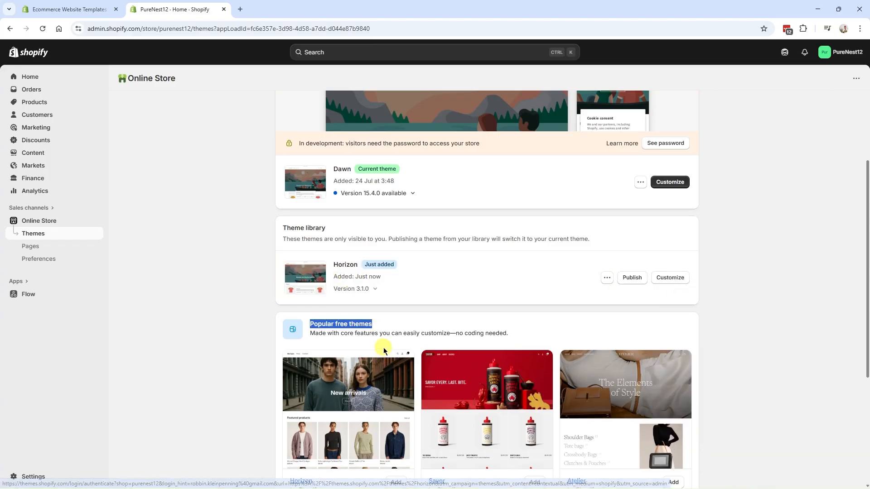
Step: Open the Horizon theme from the theme library in the theme editor for customization
{"action": "left_click_drag", "start_coordinate": [334, 168], "coordinate": [390, 170]}
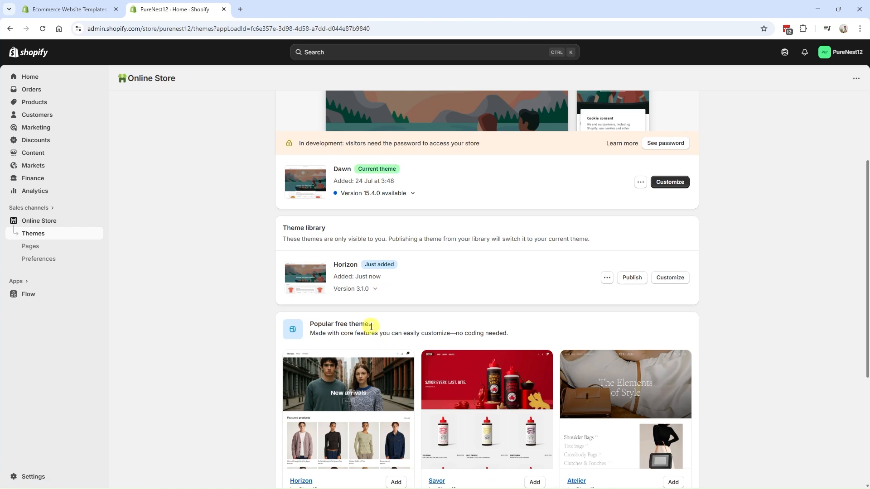
{"action": "scroll", "coordinate": [368, 329], "scroll_direction": "down", "scroll_amount": 2}
{"action": "scroll", "coordinate": [370, 332], "scroll_direction": "up", "scroll_amount": 1}
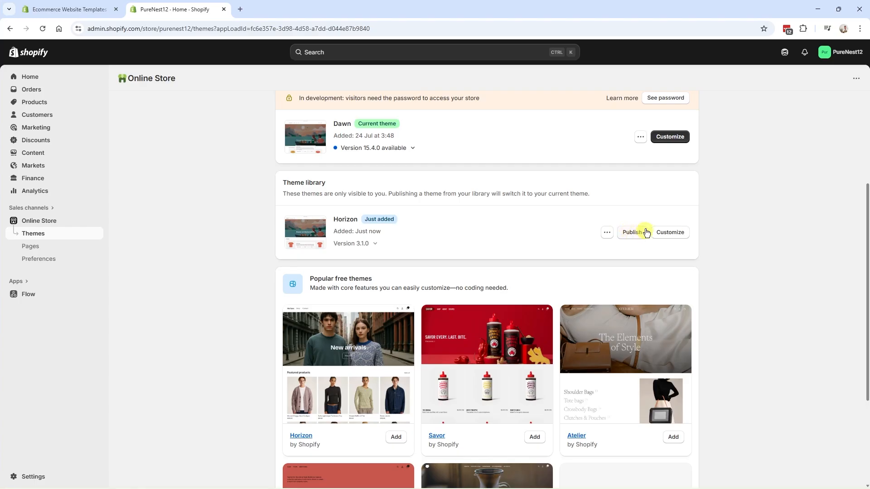
{"action": "left_click", "coordinate": [669, 233]}
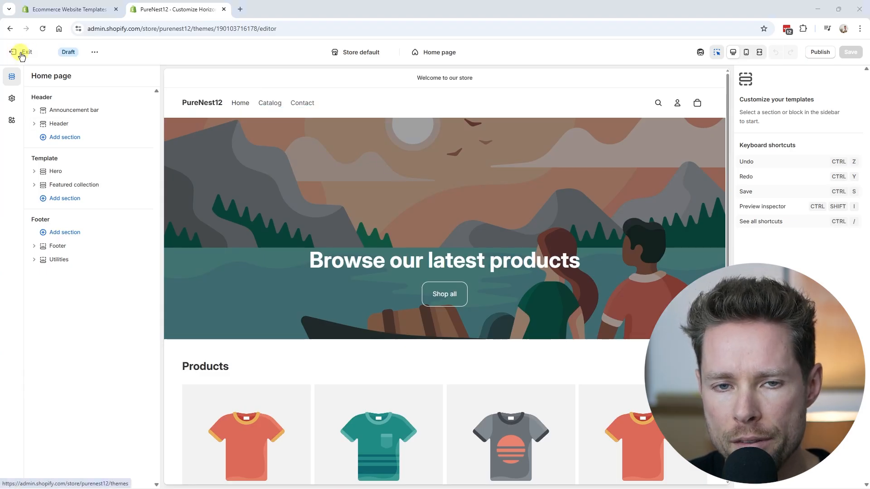
Step: Leave the Horizon theme editor and switch to the Robbins-store admin
{"action": "left_click", "coordinate": [21, 55]}
{"action": "left_click", "coordinate": [841, 52]}
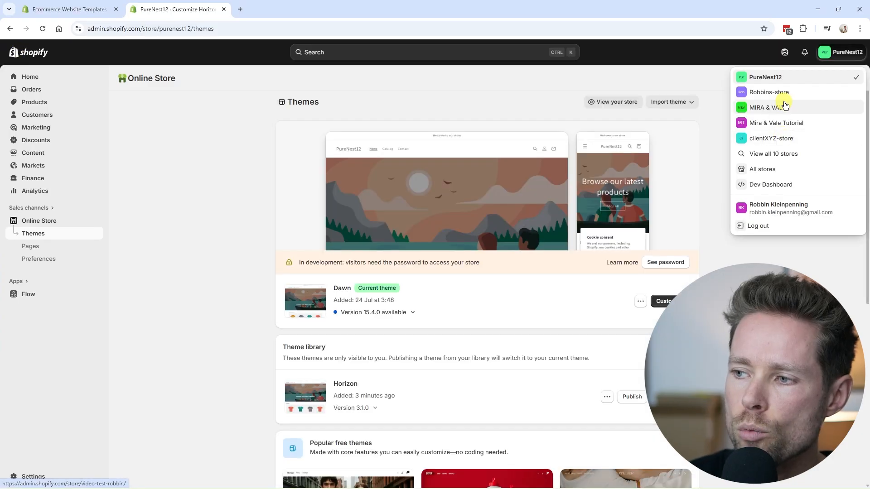
{"action": "left_click", "coordinate": [775, 92]}
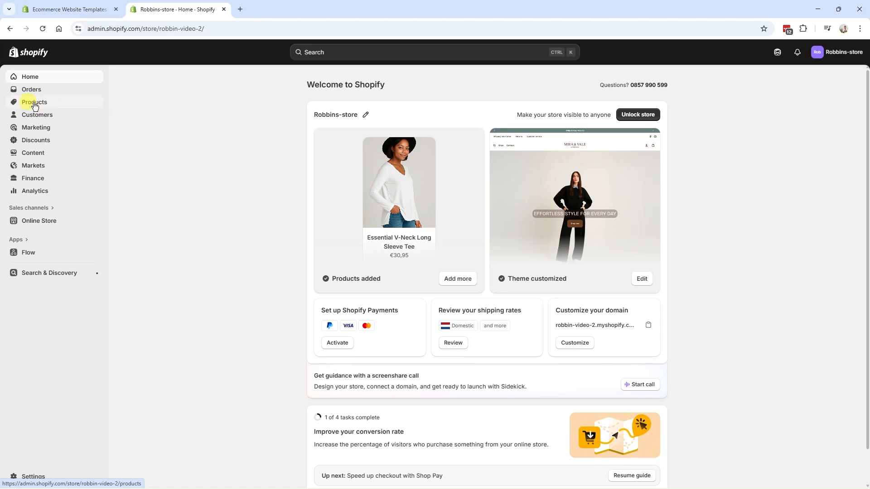
Step: Open a blank new product form and look at its title and description fields
{"action": "left_click", "coordinate": [38, 107]}
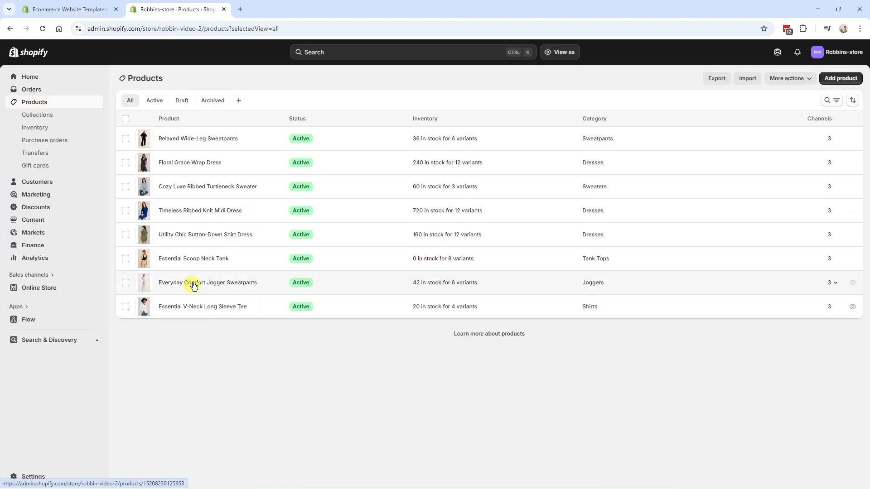
{"action": "left_click", "coordinate": [843, 81]}
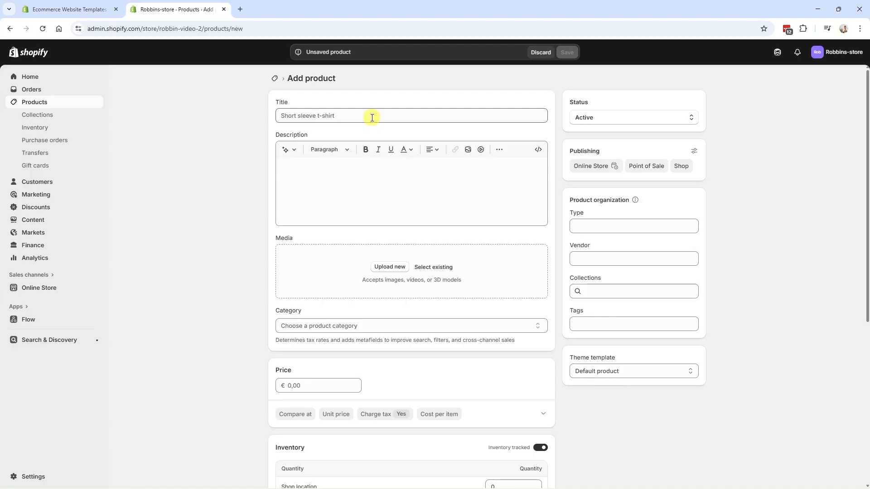
{"action": "left_click", "coordinate": [369, 116]}
{"action": "left_click", "coordinate": [311, 170]}
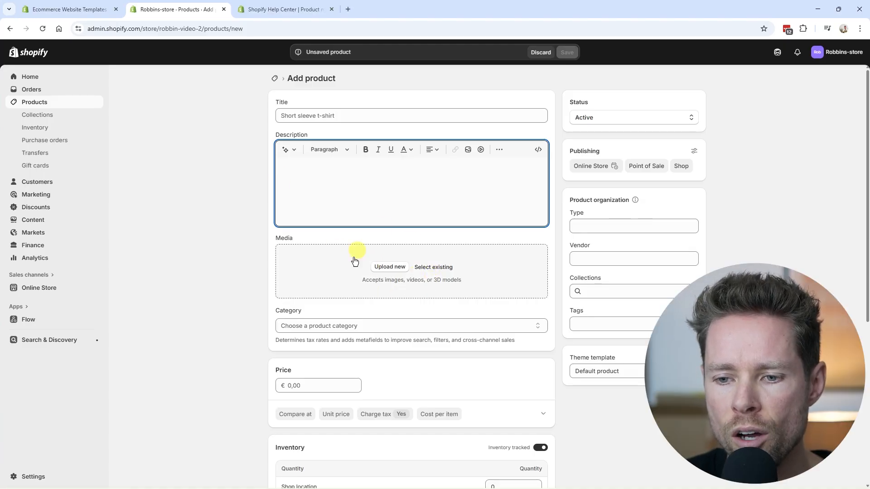
Step: Read the product image requirements in the Shopify Help Center, focusing on maximum pixel dimensions and file size
{"action": "left_click", "coordinate": [279, 9]}
{"action": "left_click_drag", "start_coordinate": [202, 218], "coordinate": [508, 222]}
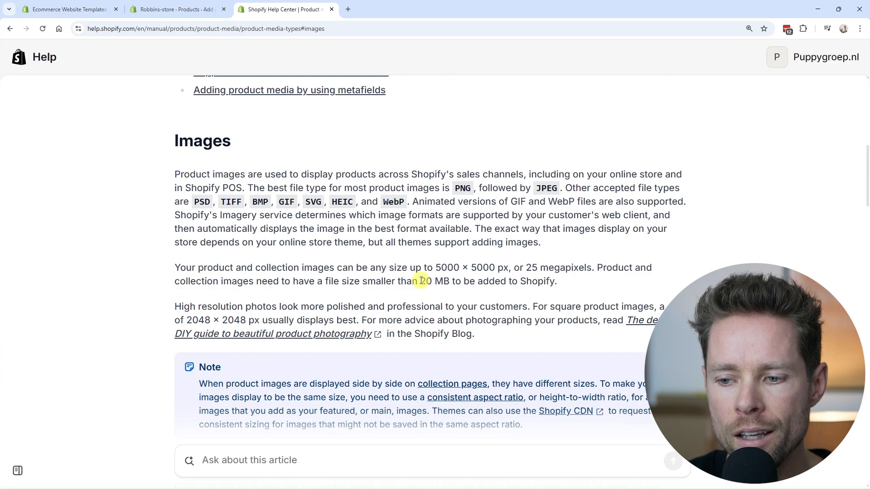
{"action": "left_click_drag", "start_coordinate": [421, 280], "coordinate": [447, 281]}
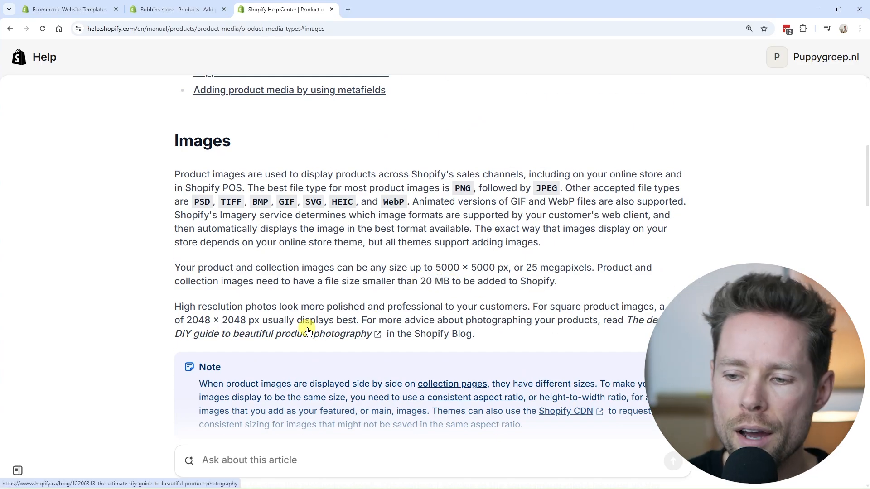
{"action": "left_click_drag", "start_coordinate": [436, 267], "coordinate": [504, 267]}
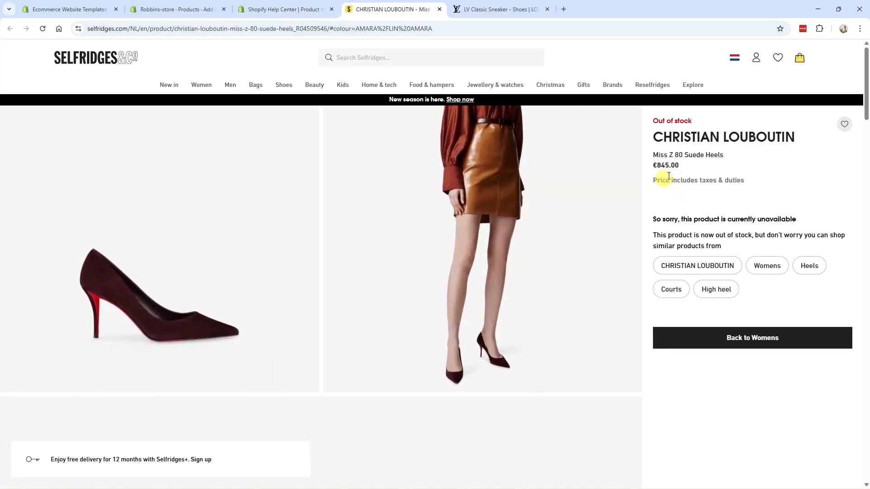
Step: Examine the zoomed product photo of the Christian Louboutin suede heels on the Selfridges page
{"action": "left_click", "coordinate": [144, 306]}
{"action": "scroll", "coordinate": [316, 293], "scroll_direction": "down", "scroll_amount": 2}
{"action": "scroll", "coordinate": [316, 293], "scroll_direction": "up", "scroll_amount": 2}
{"action": "scroll", "coordinate": [316, 292], "scroll_direction": "down", "scroll_amount": 1}
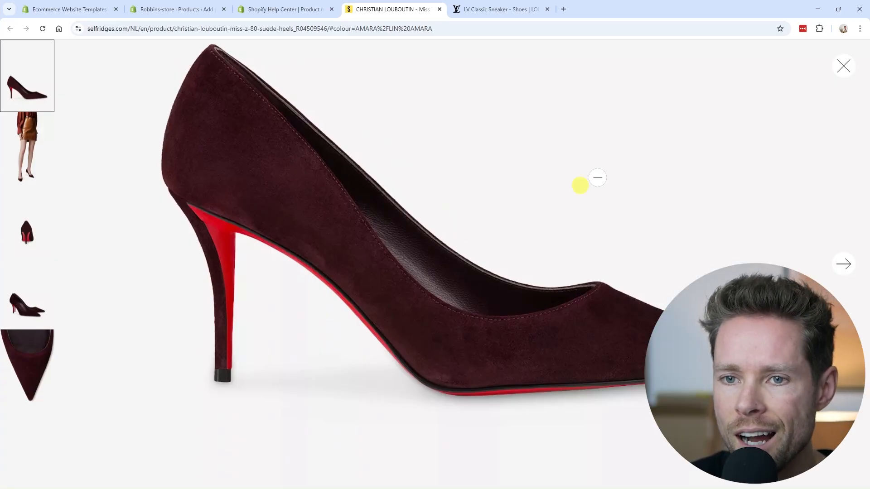
{"action": "left_click", "coordinate": [843, 66]}
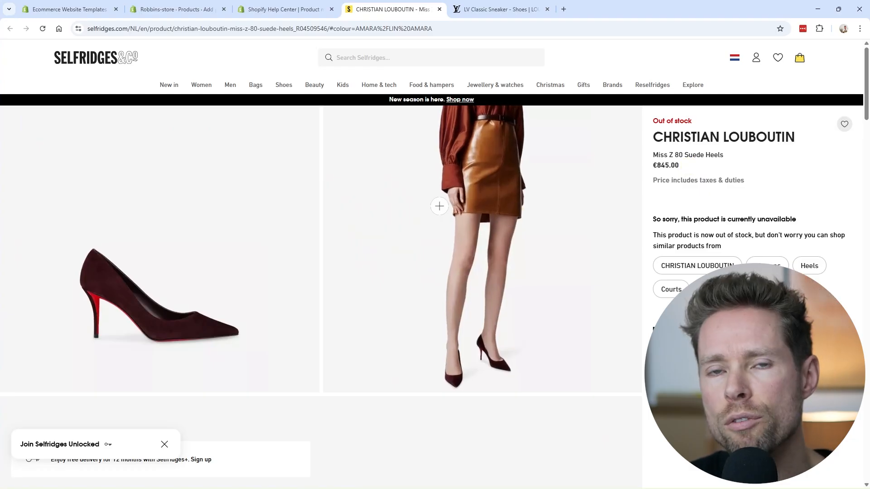
Step: Examine the enlarged product photos of the LV Classic Sneaker on the Louis Vuitton page
{"action": "left_click", "coordinate": [499, 9]}
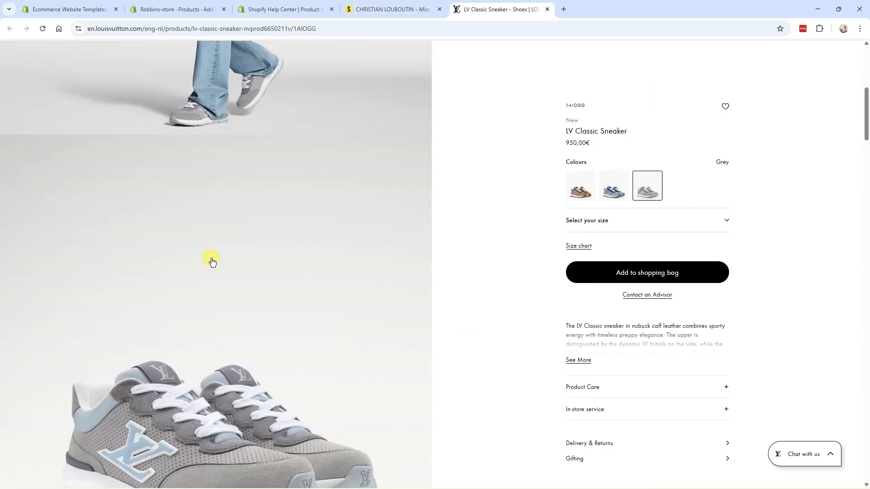
{"action": "scroll", "coordinate": [240, 161], "scroll_direction": "up", "scroll_amount": 3}
{"action": "left_click", "coordinate": [212, 228]}
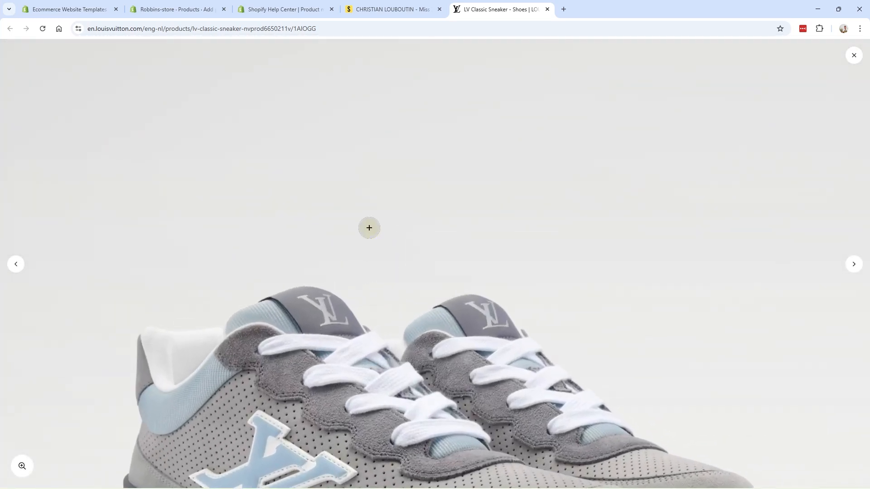
{"action": "scroll", "coordinate": [491, 300], "scroll_direction": "down", "scroll_amount": 5}
{"action": "left_click_drag", "start_coordinate": [542, 157], "coordinate": [307, 235]}
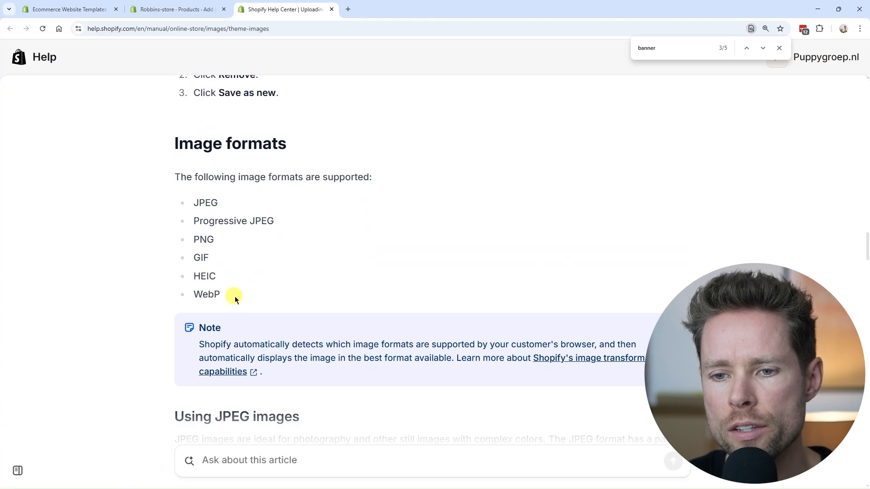
Step: Read the list of supported image formats in the Help Center article on theme images
{"action": "left_click_drag", "start_coordinate": [173, 140], "coordinate": [317, 296]}
{"action": "left_click", "coordinate": [311, 299]}
{"action": "left_click_drag", "start_coordinate": [243, 301], "coordinate": [175, 176]}
{"action": "left_click", "coordinate": [183, 211]}
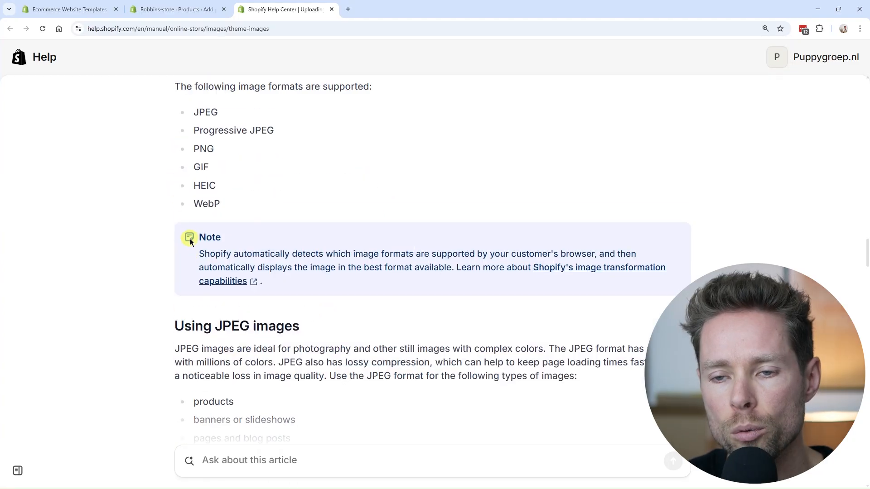
{"action": "scroll", "coordinate": [191, 242], "scroll_direction": "up", "scroll_amount": 1}
{"action": "scroll", "coordinate": [195, 236], "scroll_direction": "down", "scroll_amount": 4}
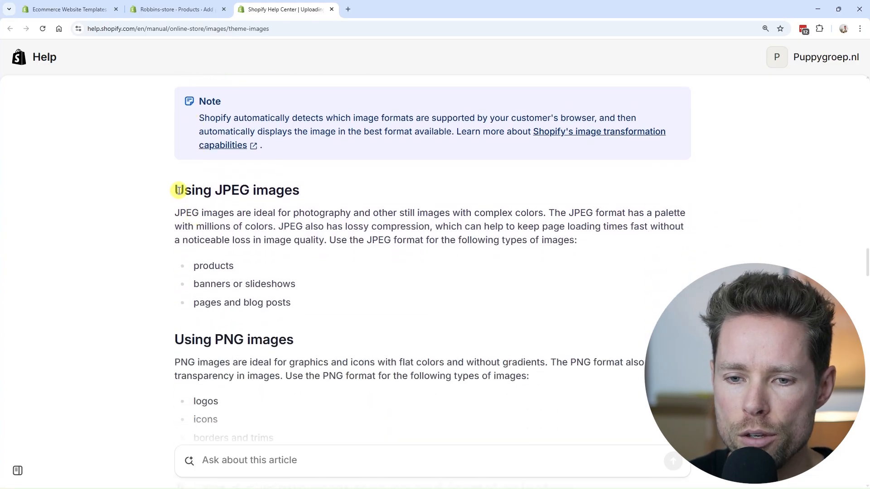
Step: Read which types of images the article recommends for JPEG and which for PNG
{"action": "left_click_drag", "start_coordinate": [175, 188], "coordinate": [300, 189]}
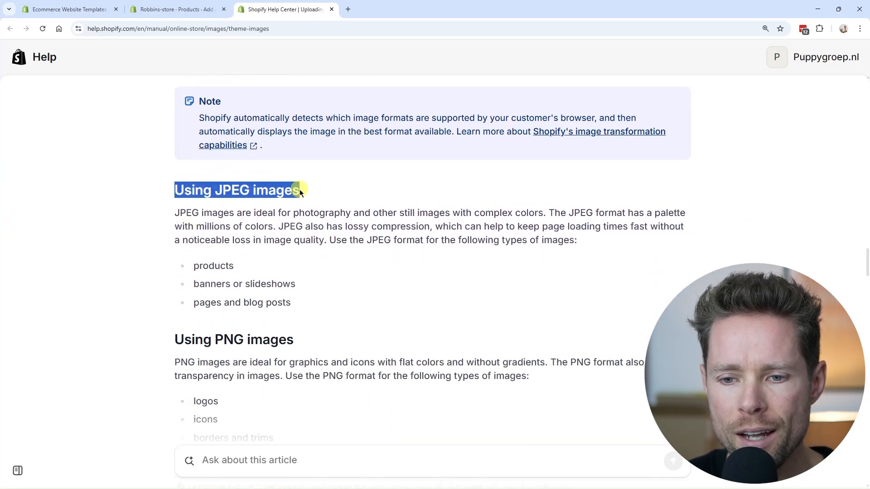
{"action": "scroll", "coordinate": [282, 227], "scroll_direction": "down", "scroll_amount": 1}
{"action": "left_click_drag", "start_coordinate": [194, 221], "coordinate": [254, 225]}
{"action": "left_click_drag", "start_coordinate": [194, 240], "coordinate": [305, 242]}
{"action": "scroll", "coordinate": [304, 243], "scroll_direction": "down", "scroll_amount": 2}
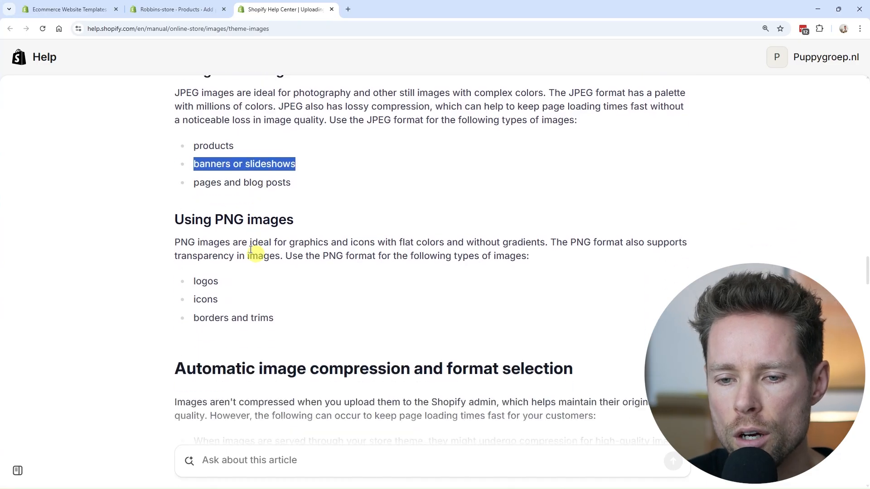
{"action": "left_click_drag", "start_coordinate": [194, 167], "coordinate": [304, 170]}
{"action": "scroll", "coordinate": [283, 205], "scroll_direction": "down", "scroll_amount": 1}
{"action": "left_click_drag", "start_coordinate": [175, 158], "coordinate": [286, 158]}
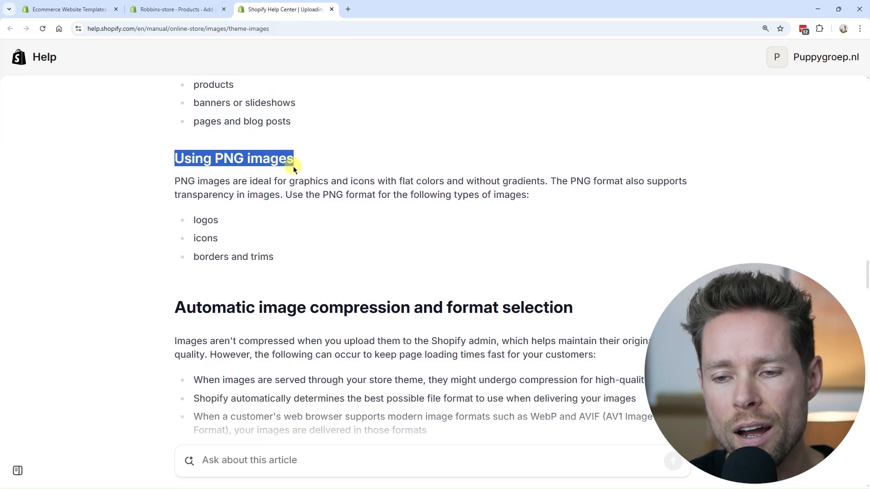
{"action": "left_click_drag", "start_coordinate": [190, 220], "coordinate": [240, 221]}
{"action": "mouse_move", "coordinate": [196, 240]}
{"action": "left_mouse_down"}
{"action": "mouse_move", "coordinate": [295, 259]}
{"action": "mouse_move", "coordinate": [188, 253]}
{"action": "left_mouse_up"}
{"action": "left_click", "coordinate": [253, 274]}
{"action": "scroll", "coordinate": [236, 245], "scroll_direction": "down", "scroll_amount": 4}
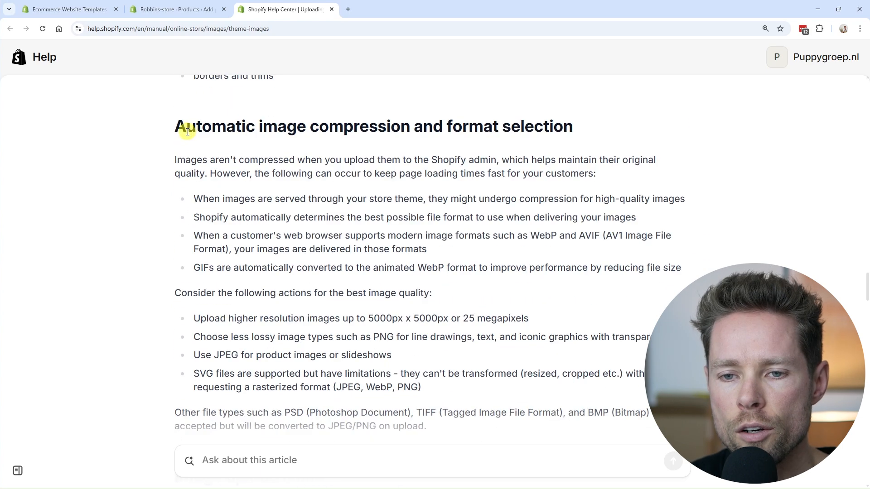
Step: Read the article's section on automatic image compression and its advice for the best image quality
{"action": "left_click_drag", "start_coordinate": [178, 125], "coordinate": [408, 129]}
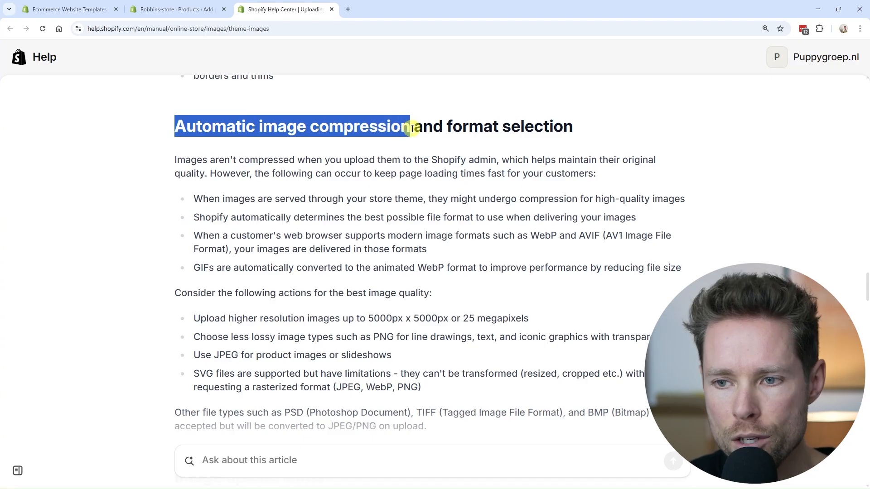
{"action": "left_click", "coordinate": [411, 133]}
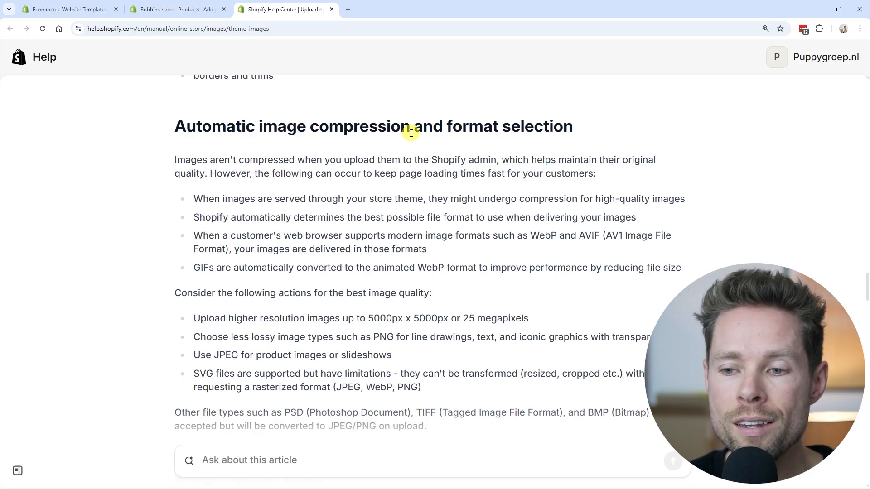
{"action": "scroll", "coordinate": [411, 132], "scroll_direction": "down", "scroll_amount": 2}
{"action": "left_click_drag", "start_coordinate": [190, 228], "coordinate": [336, 229]}
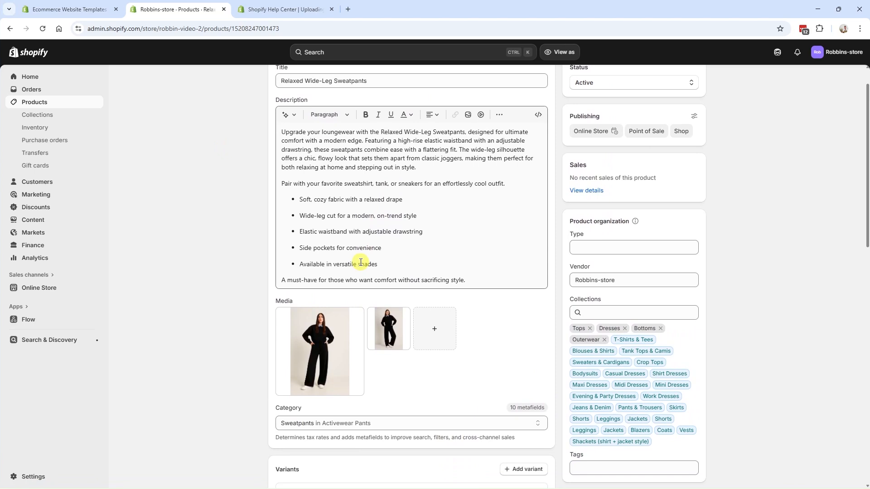
{"action": "scroll", "coordinate": [335, 296], "scroll_direction": "down", "scroll_amount": 1}
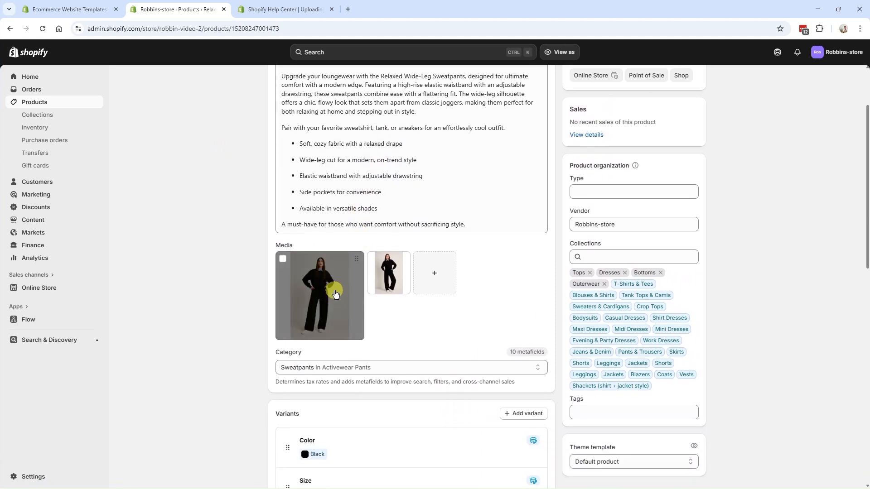
Step: Open the Relaxed Wide-Leg Sweatpants' first image and rename it "Person wearing a black outfit with white shoes on a light background"
{"action": "left_click", "coordinate": [334, 292]}
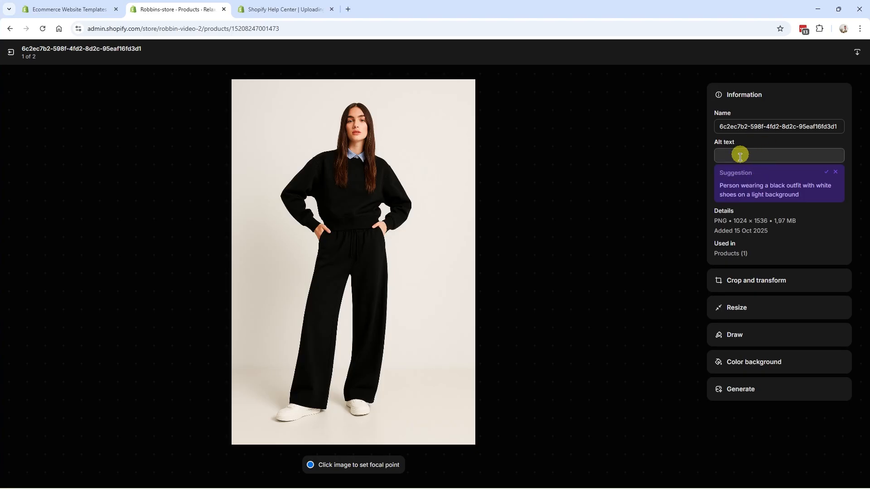
{"action": "left_click", "coordinate": [751, 154]}
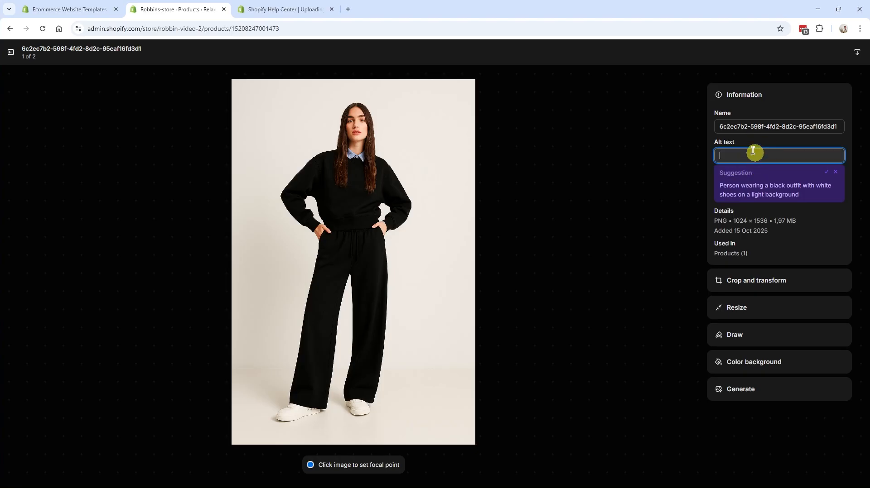
{"action": "left_click_drag", "start_coordinate": [720, 127], "coordinate": [851, 131]}
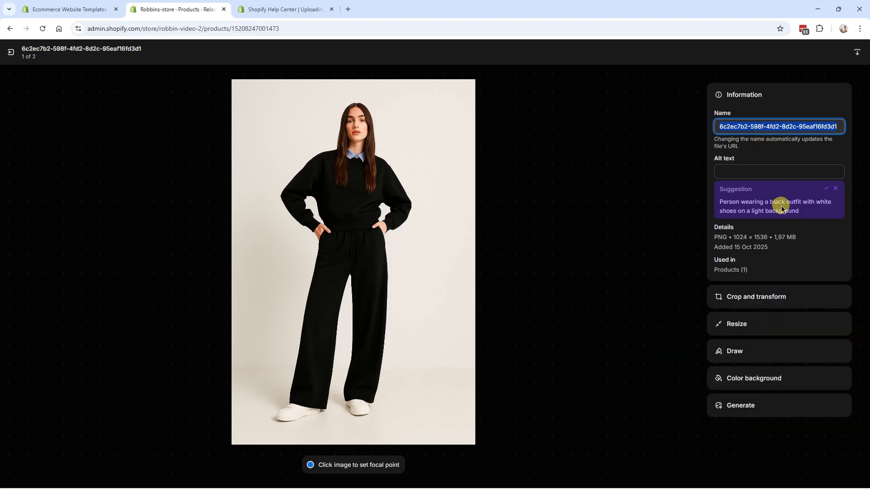
{"action": "left_click", "coordinate": [745, 208]}
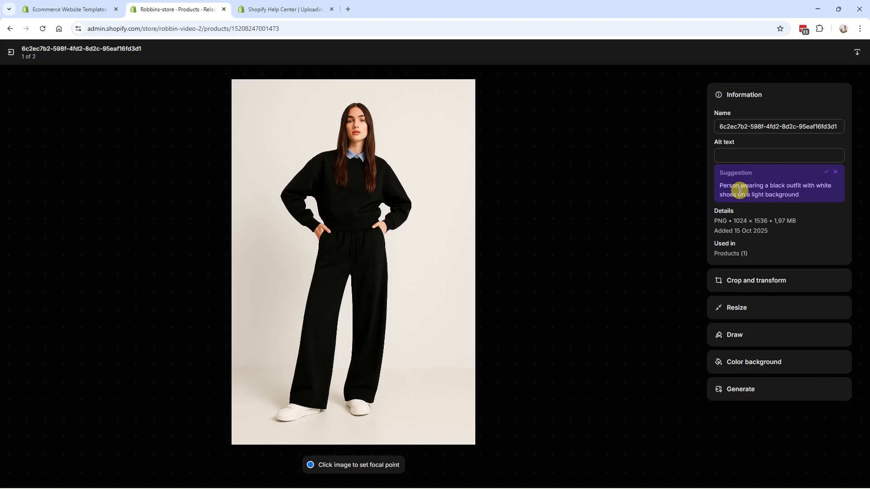
{"action": "triple_click", "coordinate": [743, 186]}
{"action": "key", "text": "ctrl+c"}
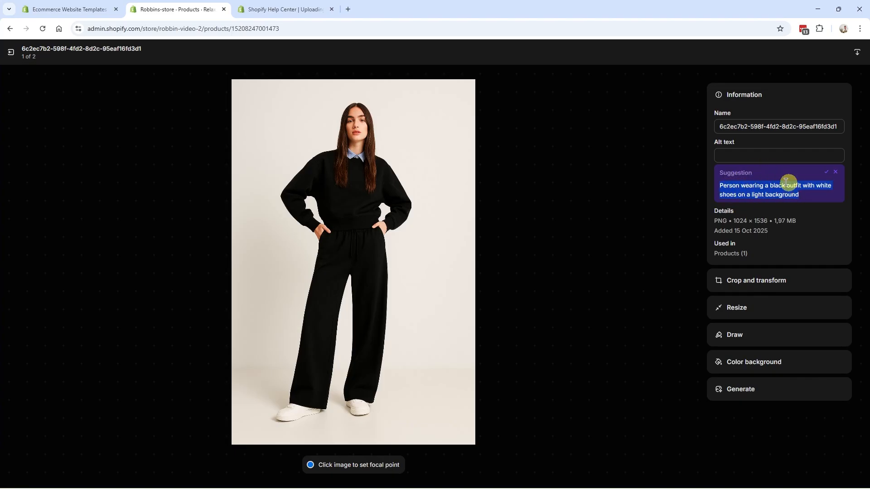
{"action": "left_click", "coordinate": [763, 127]}
{"action": "key", "text": "ctrl+a"}
{"action": "key", "text": "ctrl+v"}
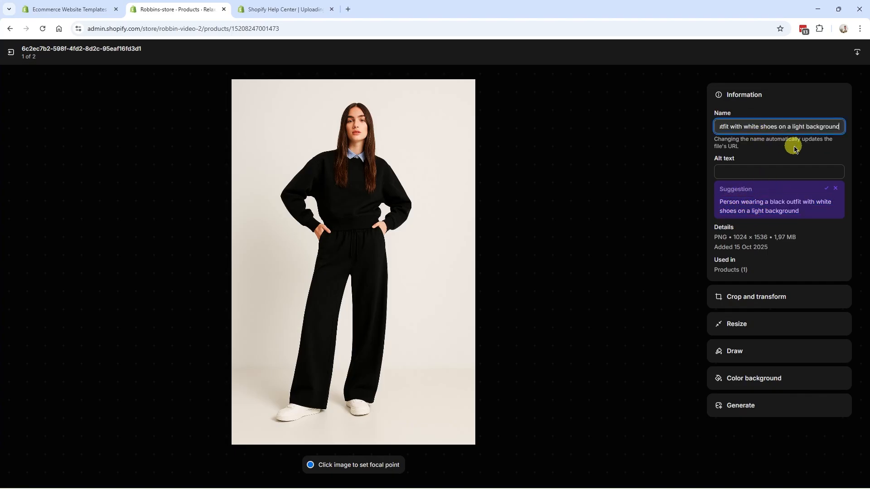
Step: Set the image's alt text to "Person wearing a black outfit with white shoes on a light background", save, and return to the product
{"action": "left_click", "coordinate": [757, 172]}
{"action": "key", "text": "ctrl+v"}
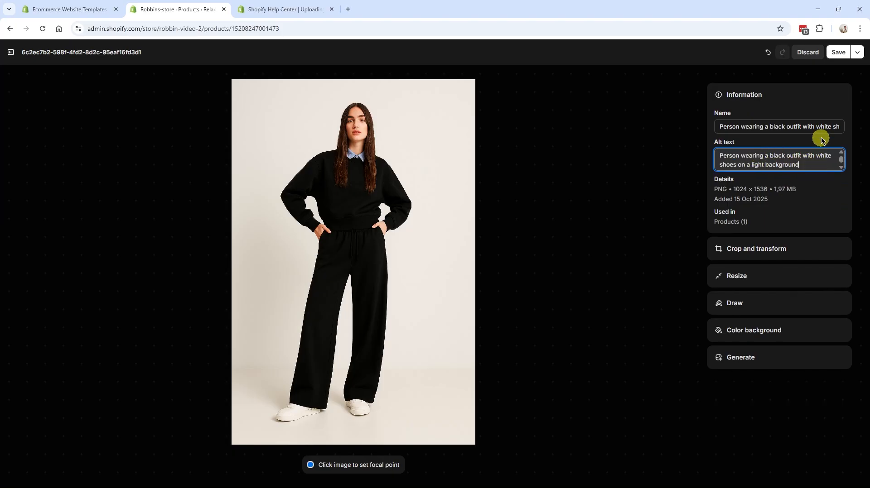
{"action": "left_click", "coordinate": [842, 53]}
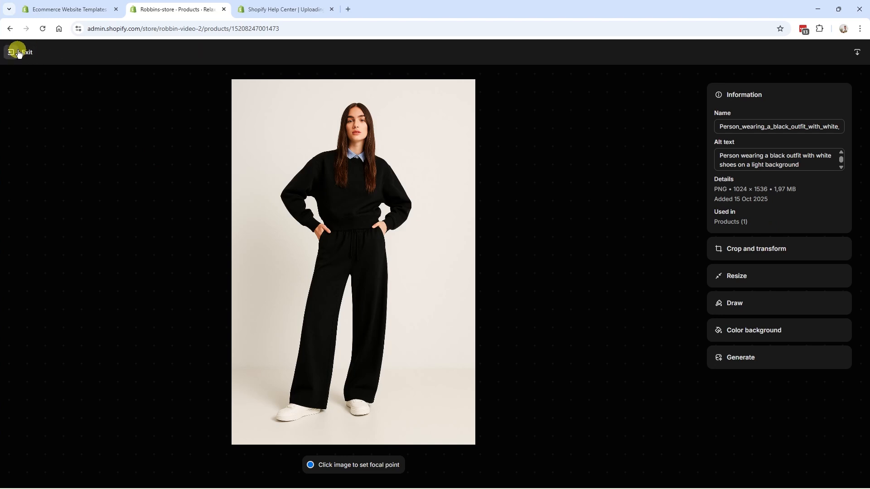
{"action": "left_click", "coordinate": [18, 53]}
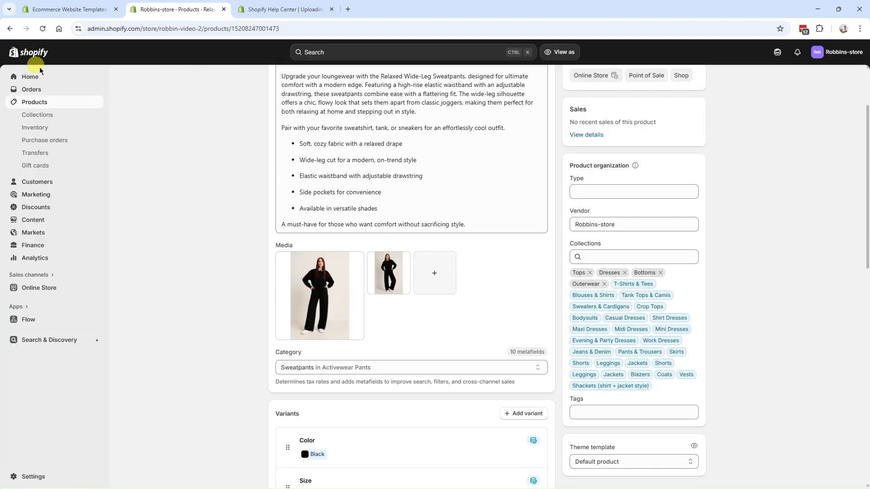
Step: Open the product's second image and go to its alt text
{"action": "left_click", "coordinate": [389, 276]}
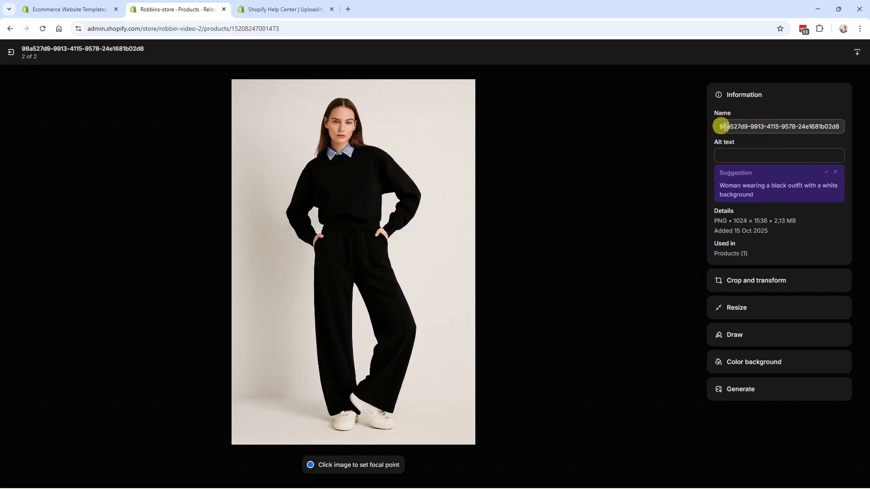
{"action": "left_click", "coordinate": [747, 154]}
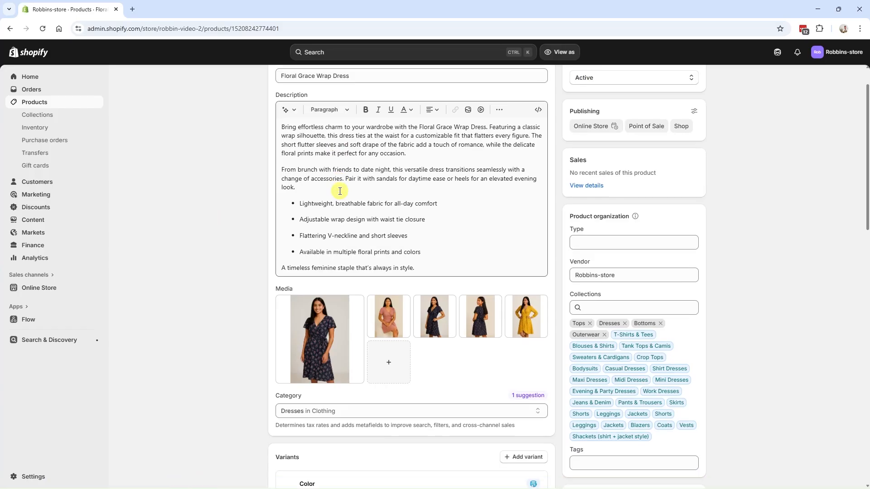
Step: Look through the Floral Grace Wrap Dress product page, from title and description to media and its color and size variants
{"action": "scroll", "coordinate": [340, 191], "scroll_direction": "up", "scroll_amount": 1}
{"action": "scroll", "coordinate": [462, 221], "scroll_direction": "down", "scroll_amount": 1}
{"action": "scroll", "coordinate": [426, 173], "scroll_direction": "up", "scroll_amount": 1}
{"action": "left_click", "coordinate": [386, 116]}
{"action": "left_click", "coordinate": [402, 211]}
{"action": "scroll", "coordinate": [263, 222], "scroll_direction": "down", "scroll_amount": 3}
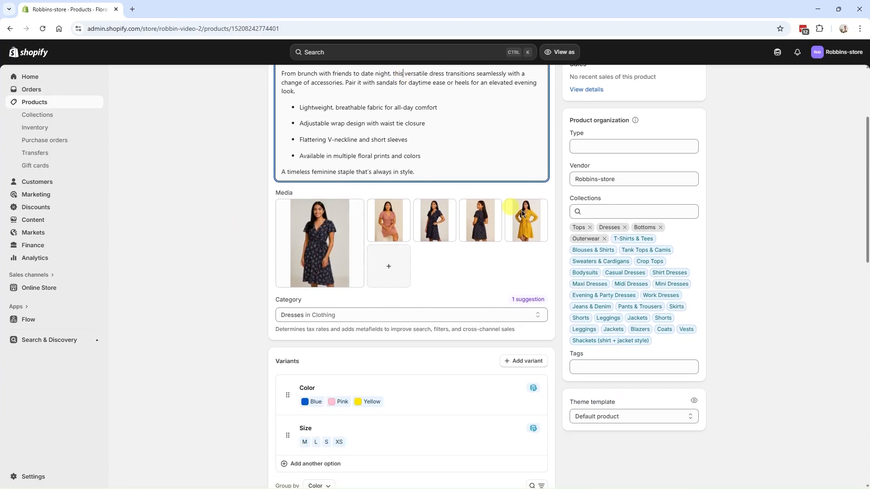
{"action": "scroll", "coordinate": [394, 186], "scroll_direction": "down", "scroll_amount": 4}
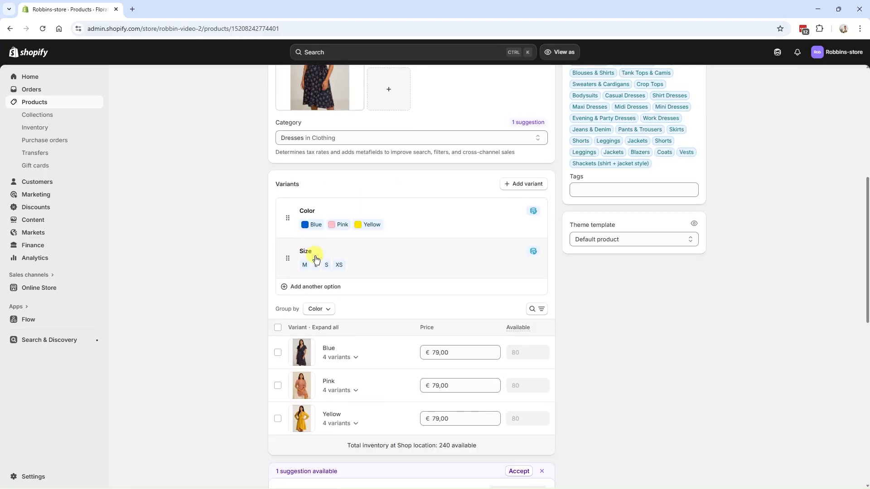
Step: Examine the Floral Grace Wrap Dress's Variants section, including its color and size options and each color's image and price
{"action": "scroll", "coordinate": [371, 314], "scroll_direction": "up", "scroll_amount": 1}
{"action": "scroll", "coordinate": [350, 194], "scroll_direction": "down", "scroll_amount": 2}
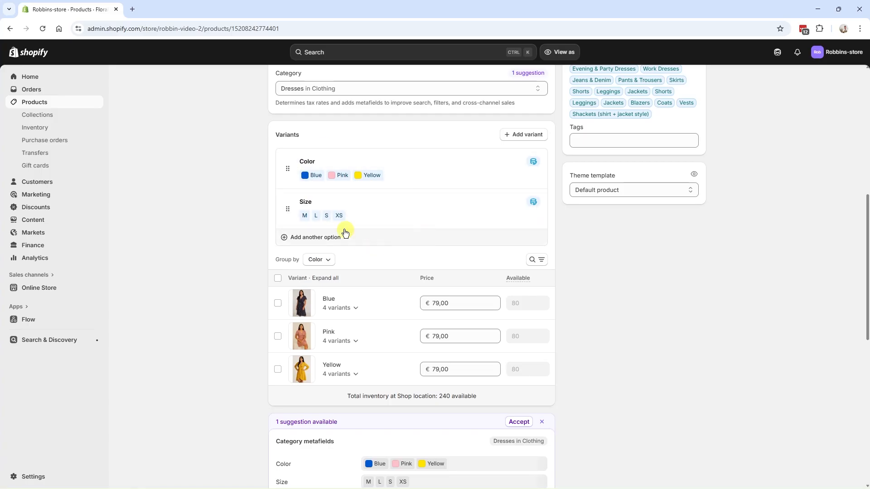
{"action": "scroll", "coordinate": [385, 211], "scroll_direction": "up", "scroll_amount": 1}
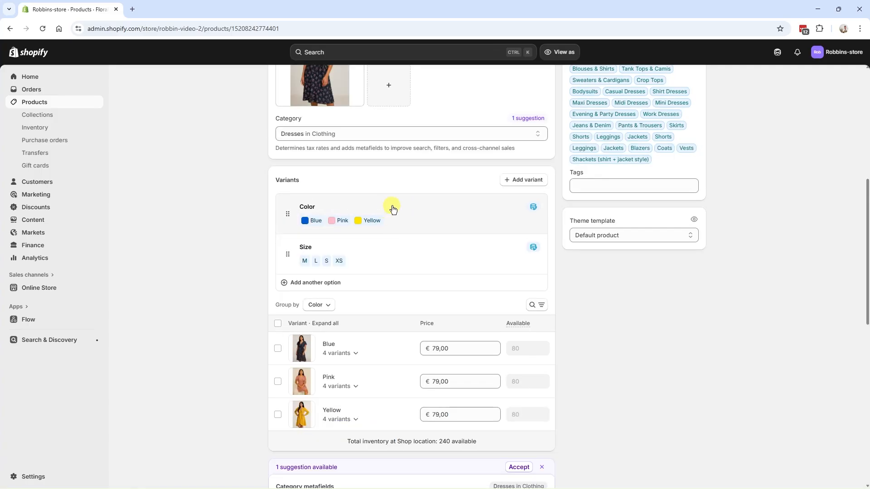
{"action": "scroll", "coordinate": [387, 237], "scroll_direction": "down", "scroll_amount": 3}
{"action": "scroll", "coordinate": [353, 227], "scroll_direction": "up", "scroll_amount": 1}
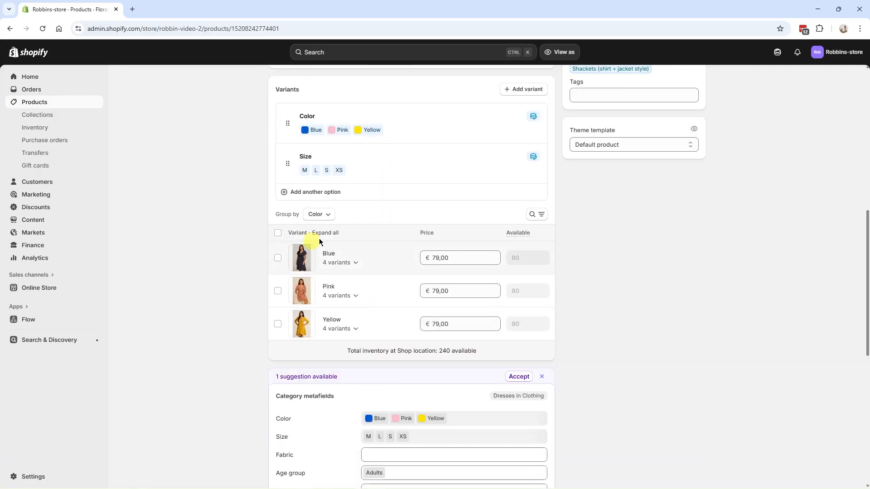
{"action": "scroll", "coordinate": [363, 259], "scroll_direction": "down", "scroll_amount": 1}
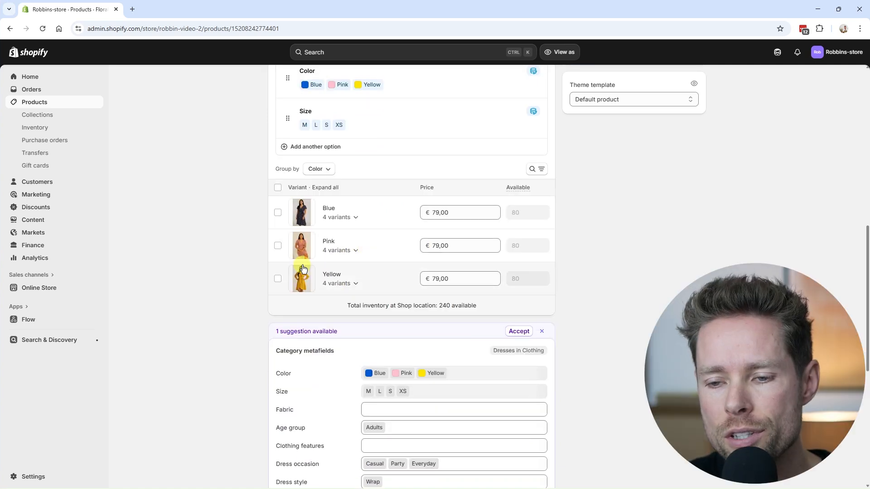
{"action": "scroll", "coordinate": [308, 269], "scroll_direction": "up", "scroll_amount": 1}
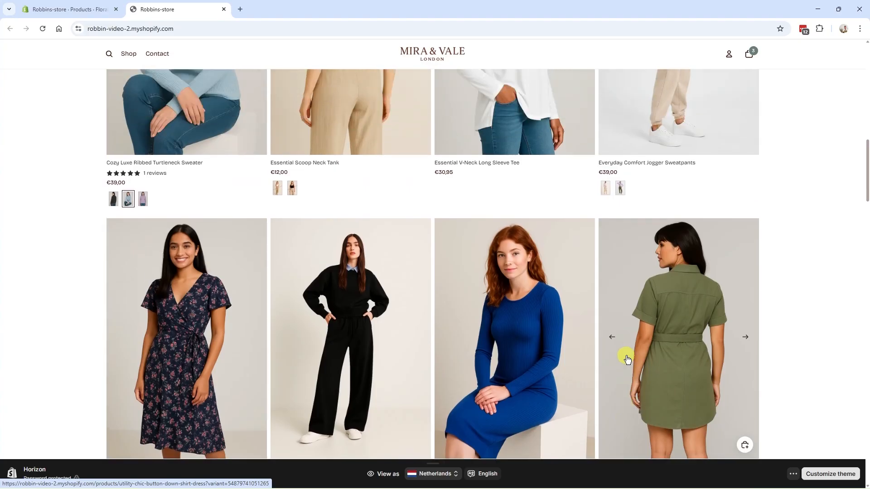
{"action": "scroll", "coordinate": [633, 358], "scroll_direction": "down", "scroll_amount": 1}
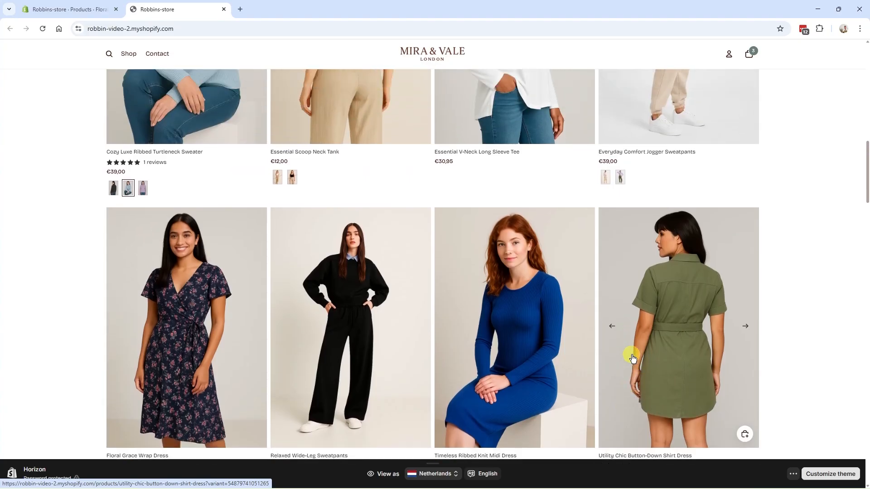
Step: On the storefront home page, preview the Floral Grace Wrap Dress in yellow, pink and blue using its color swatches
{"action": "scroll", "coordinate": [631, 354], "scroll_direction": "down", "scroll_amount": 2}
{"action": "left_click", "coordinate": [144, 365]}
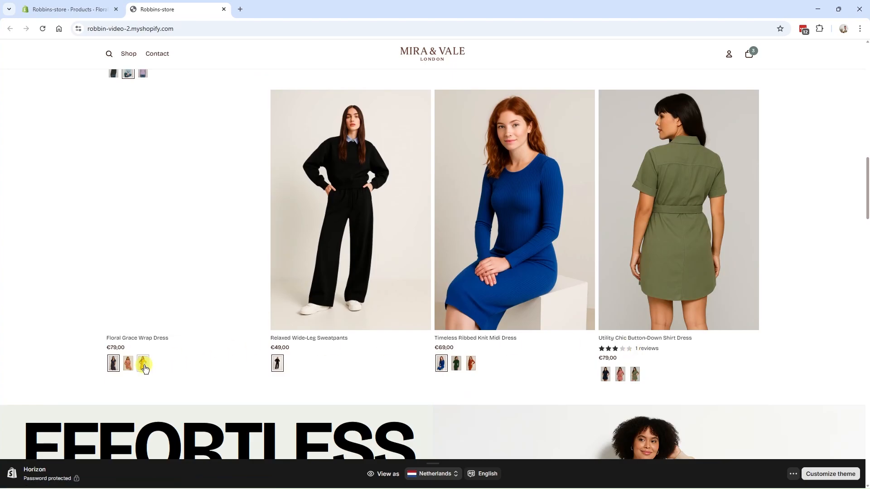
{"action": "left_click", "coordinate": [127, 364]}
{"action": "left_click", "coordinate": [143, 366]}
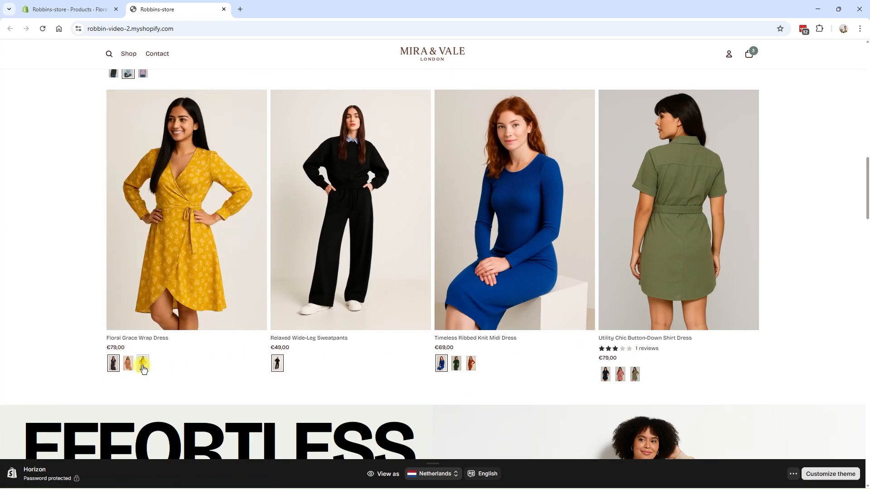
{"action": "left_click", "coordinate": [127, 365]}
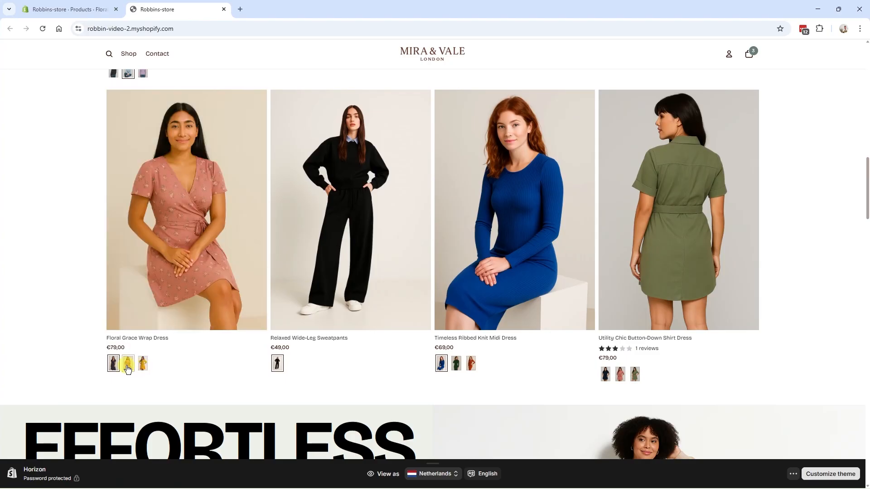
{"action": "left_click", "coordinate": [117, 367]}
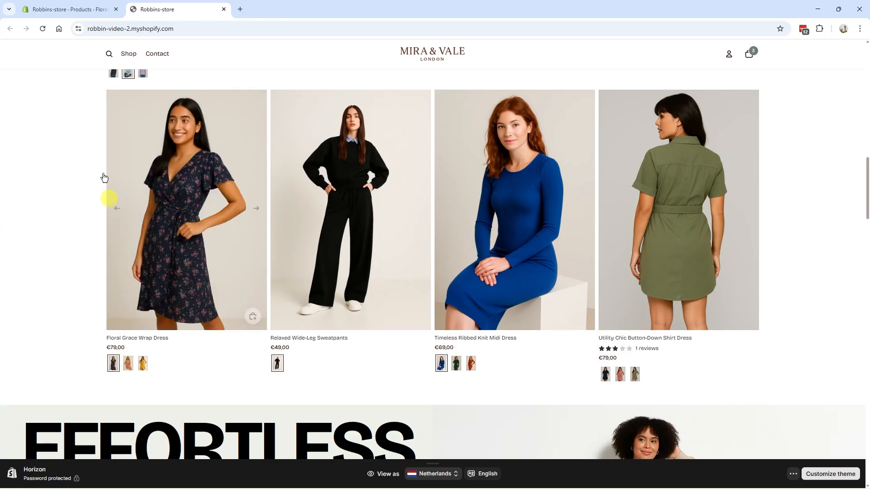
Step: Return to the product in the admin, check which image is assigned to the Blue variant, and leave it as is
{"action": "left_click", "coordinate": [68, 9]}
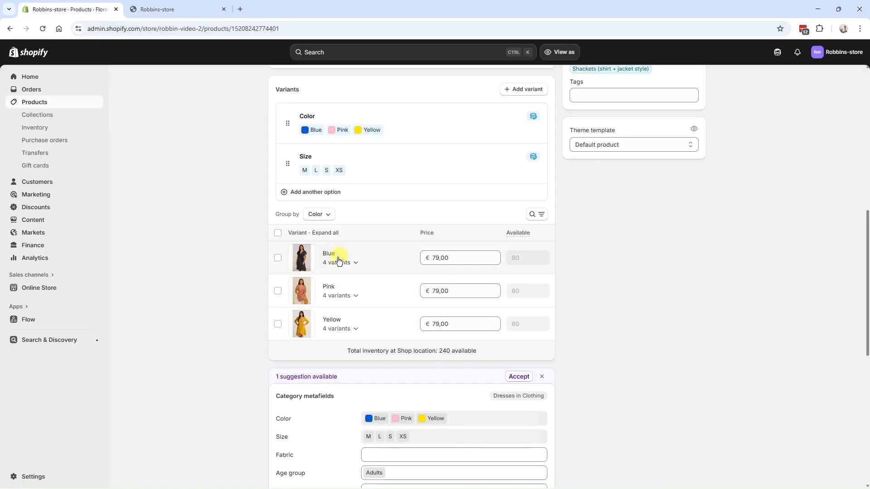
{"action": "left_click", "coordinate": [307, 261]}
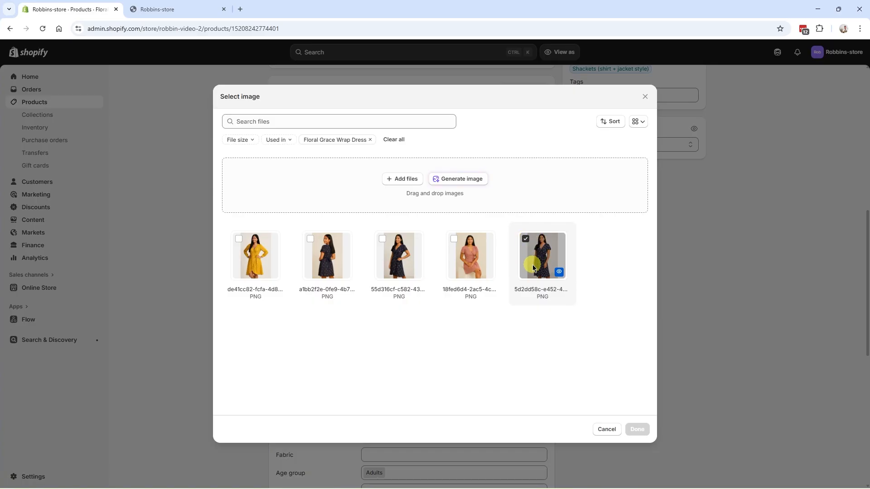
{"action": "left_click", "coordinate": [647, 99]}
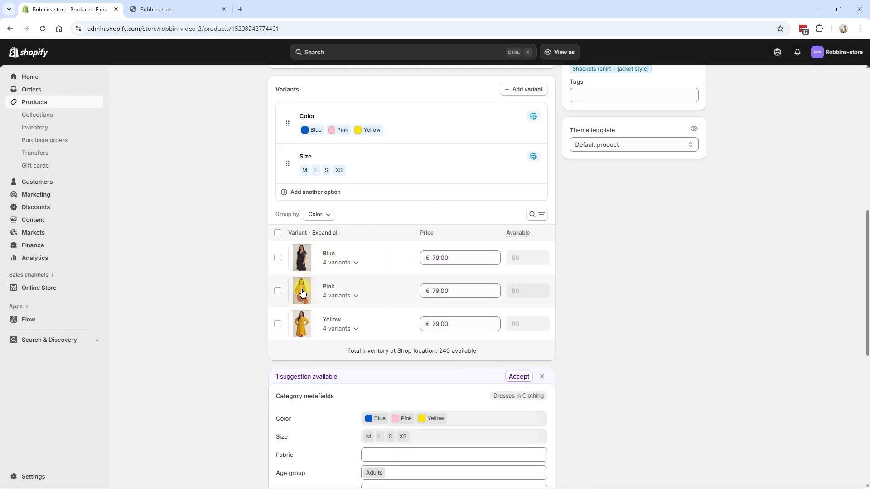
Step: Switch to the storefront, open the T-Shirts & Tees collection page, and highlight its title
{"action": "left_click", "coordinate": [158, 9]}
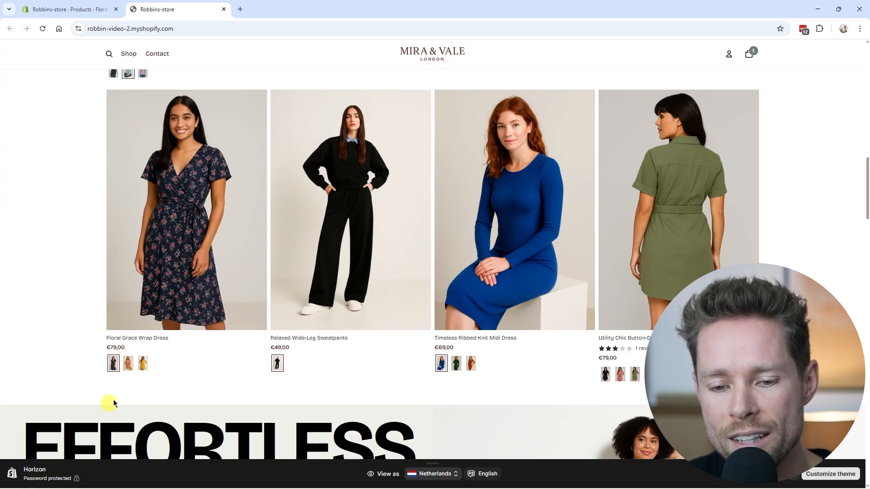
{"action": "mouse_move", "coordinate": [129, 324]}
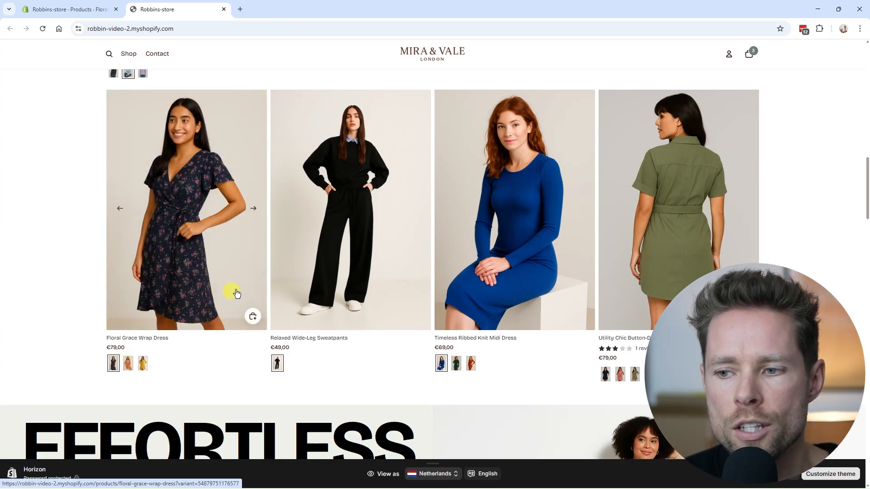
{"action": "mouse_move", "coordinate": [128, 54]}
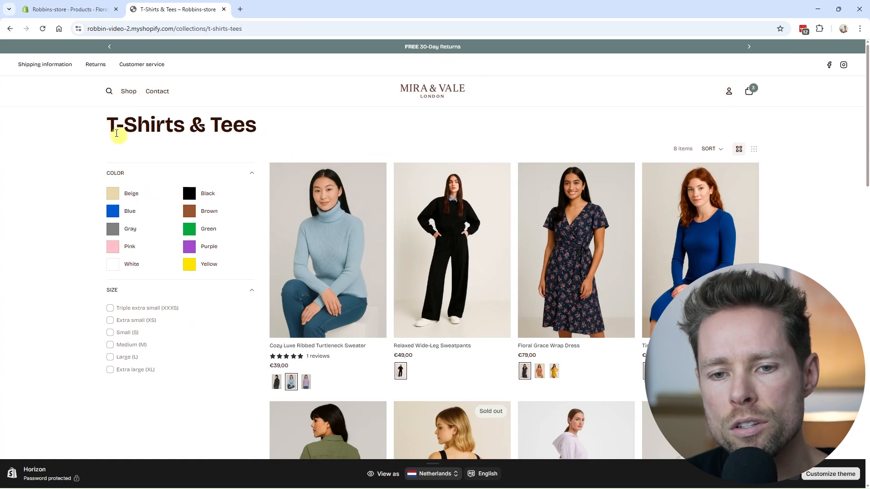
{"action": "left_click_drag", "start_coordinate": [103, 123], "coordinate": [267, 128]}
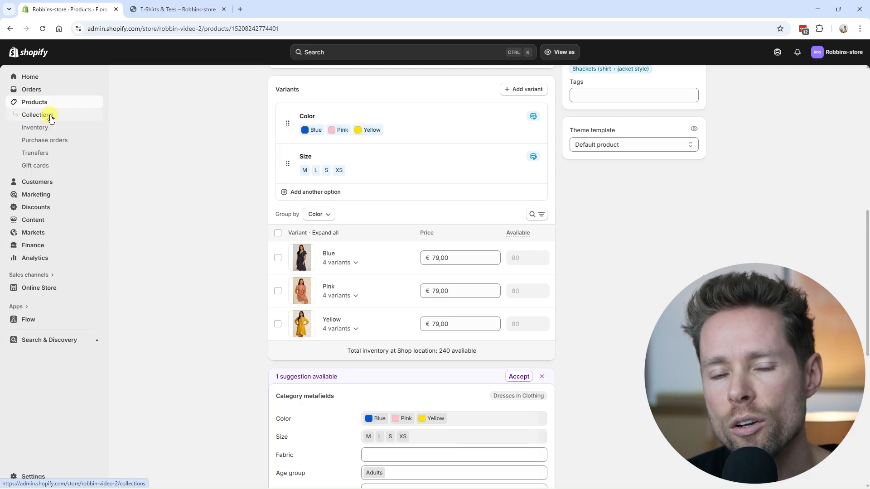
Step: Look through the collections list in the admin and compare it with the categories in the storefront's Shop menu
{"action": "left_click", "coordinate": [49, 116]}
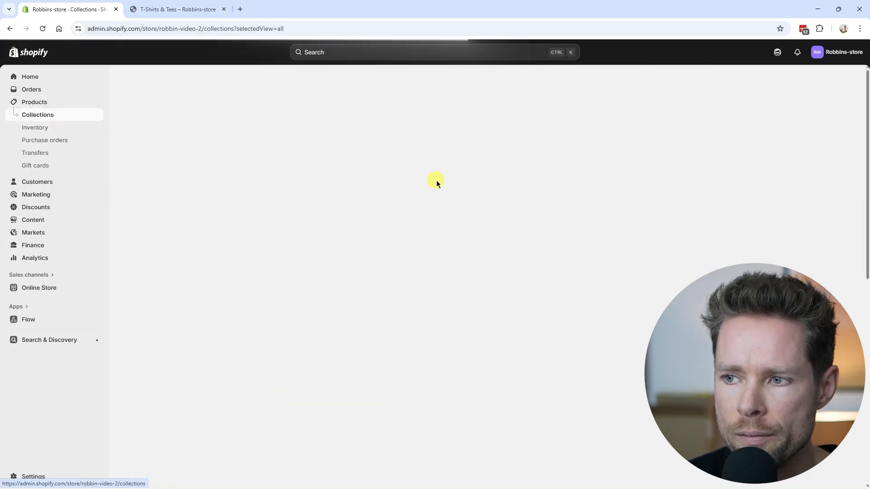
{"action": "scroll", "coordinate": [208, 244], "scroll_direction": "down", "scroll_amount": 6}
{"action": "scroll", "coordinate": [222, 277], "scroll_direction": "up", "scroll_amount": 9}
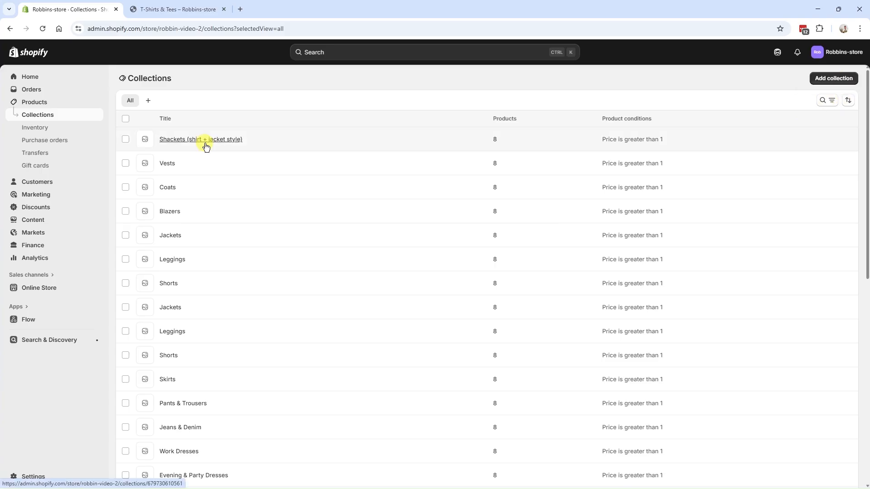
{"action": "scroll", "coordinate": [202, 214], "scroll_direction": "down", "scroll_amount": 2}
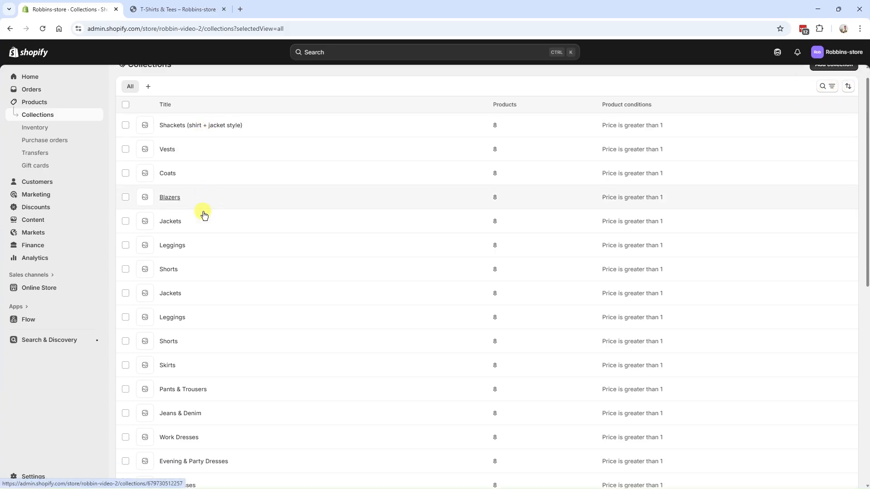
{"action": "scroll", "coordinate": [202, 216], "scroll_direction": "up", "scroll_amount": 2}
{"action": "left_click", "coordinate": [186, 16]}
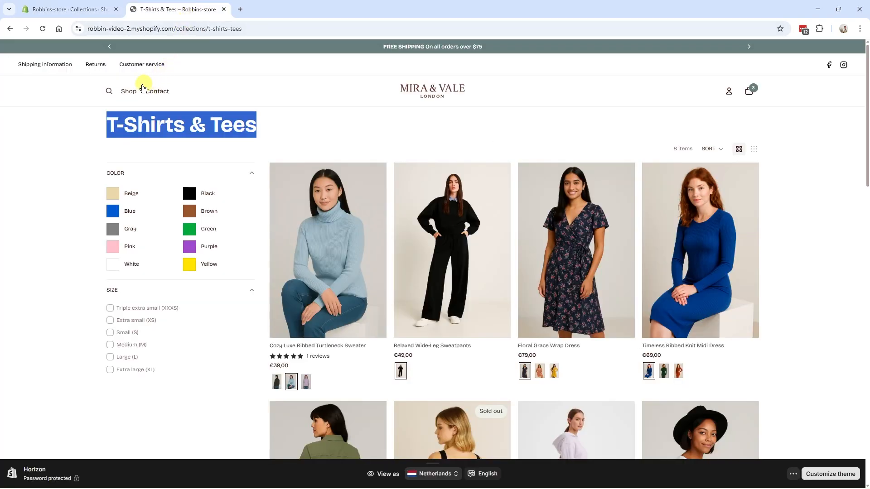
{"action": "mouse_move", "coordinate": [129, 91]}
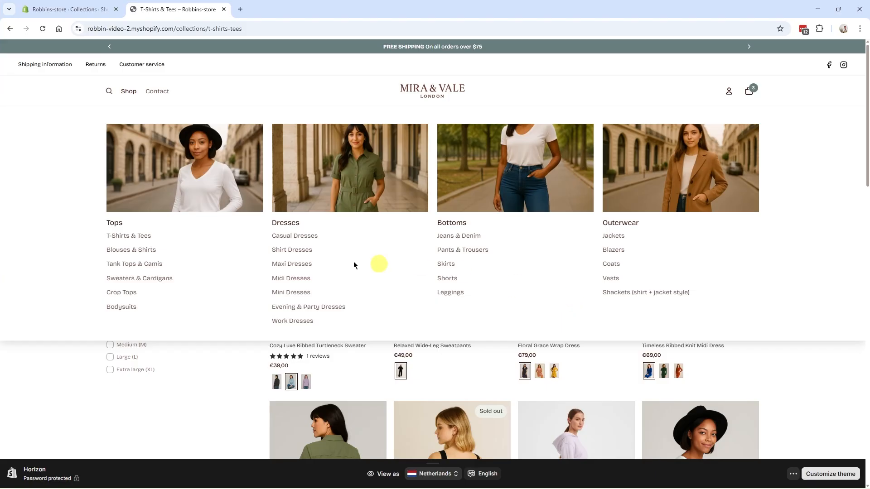
Step: Open the Outerwear collection in the admin, examine its title and image, and compare it with the storefront's Shop menu
{"action": "left_click", "coordinate": [73, 9]}
{"action": "scroll", "coordinate": [199, 245], "scroll_direction": "down", "scroll_amount": 8}
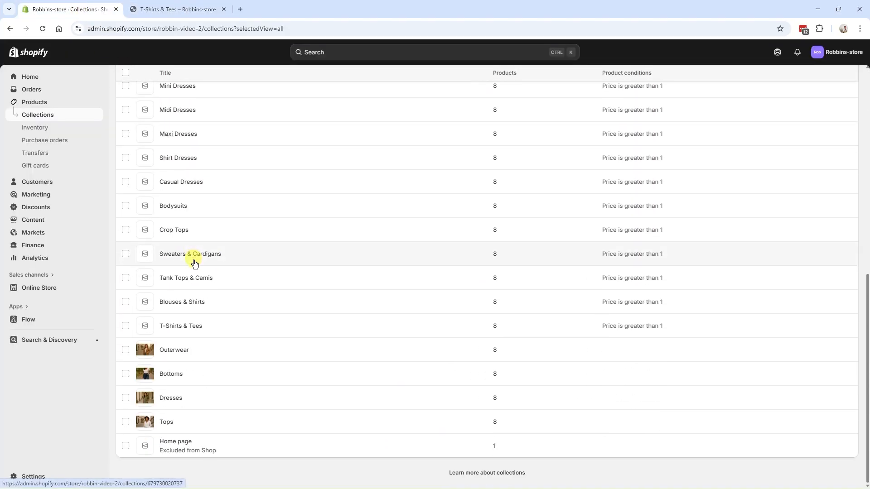
{"action": "left_click", "coordinate": [175, 351]}
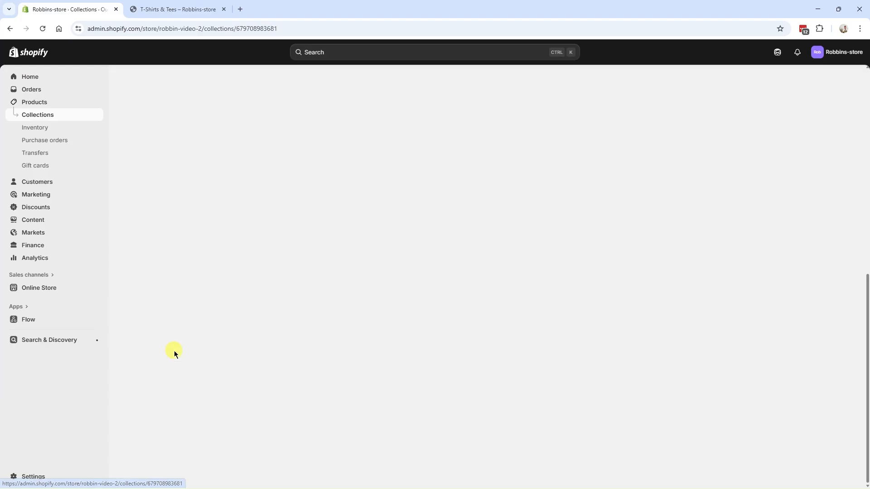
{"action": "left_click", "coordinate": [324, 116]}
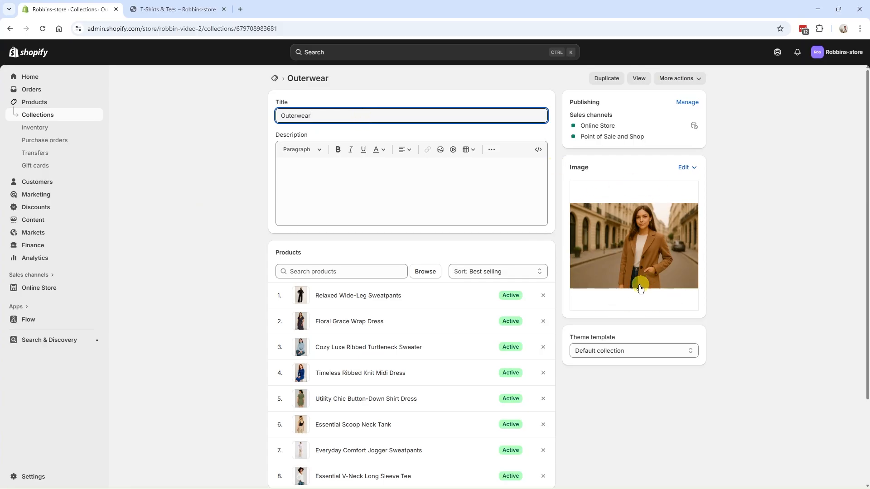
{"action": "double_click", "coordinate": [322, 115]}
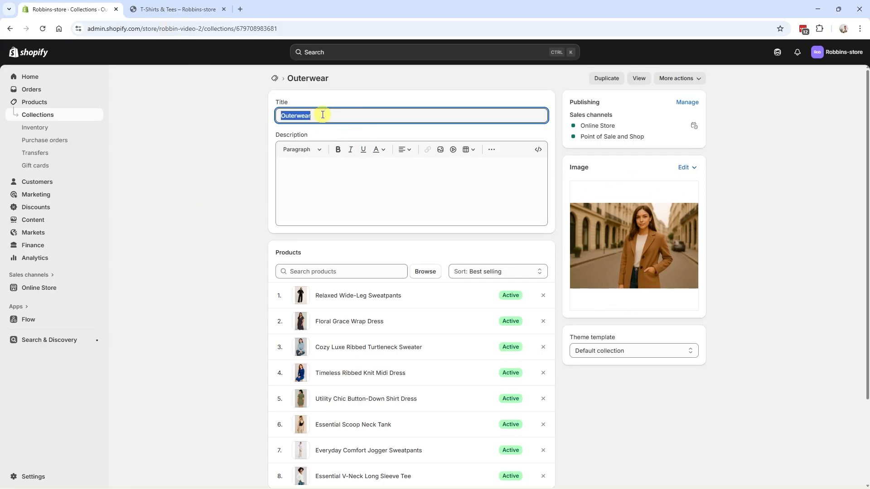
{"action": "left_click", "coordinate": [166, 13]}
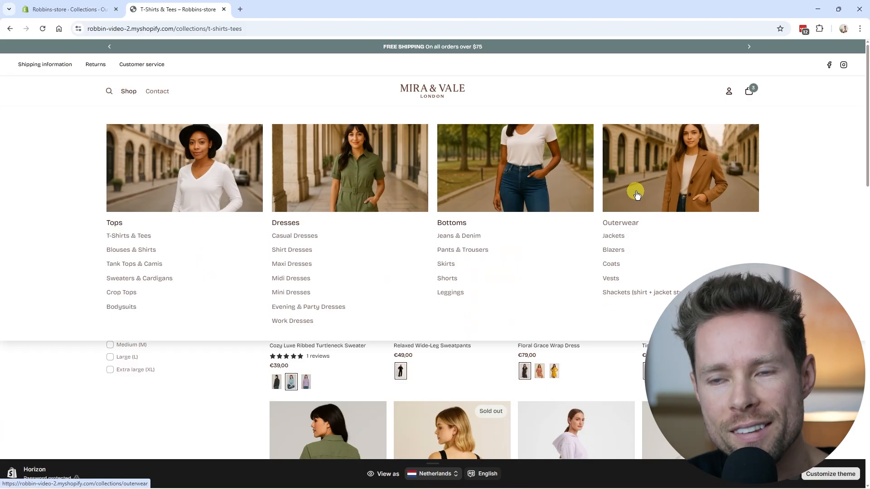
Step: Start a new collection in the admin and compare the Manual and Smart collection types on its form
{"action": "left_click", "coordinate": [77, 12]}
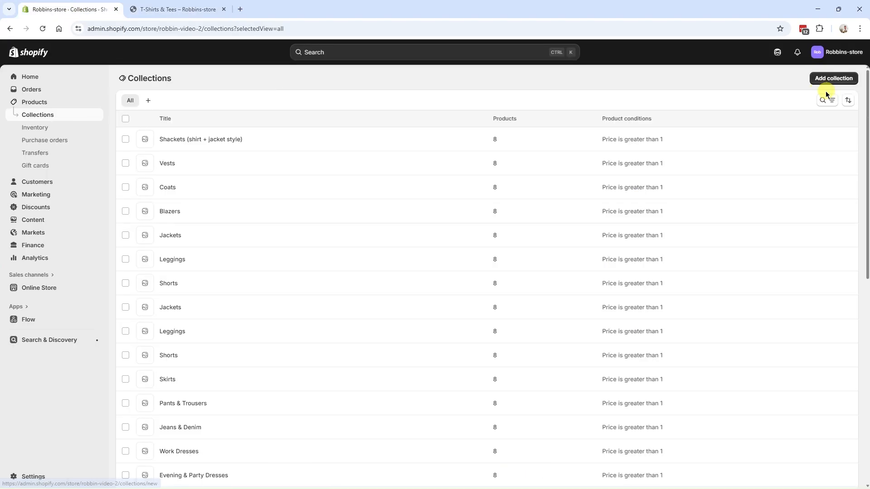
{"action": "left_click", "coordinate": [834, 80]}
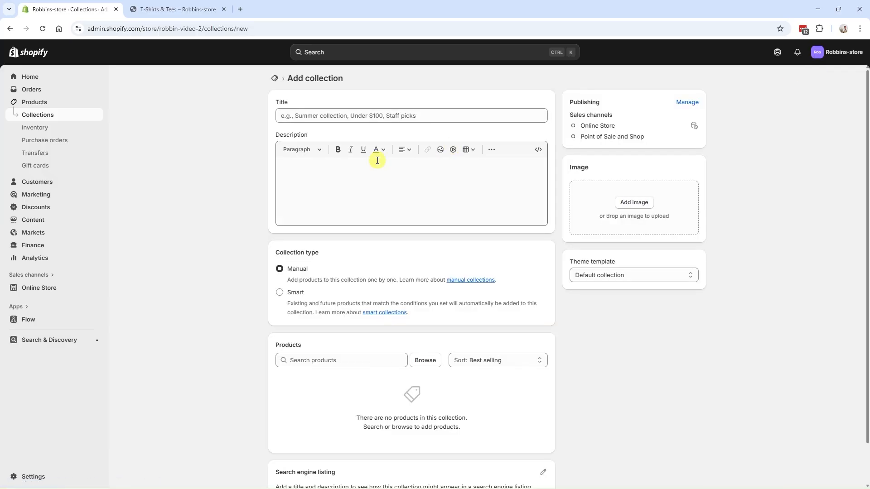
{"action": "left_click", "coordinate": [431, 116]}
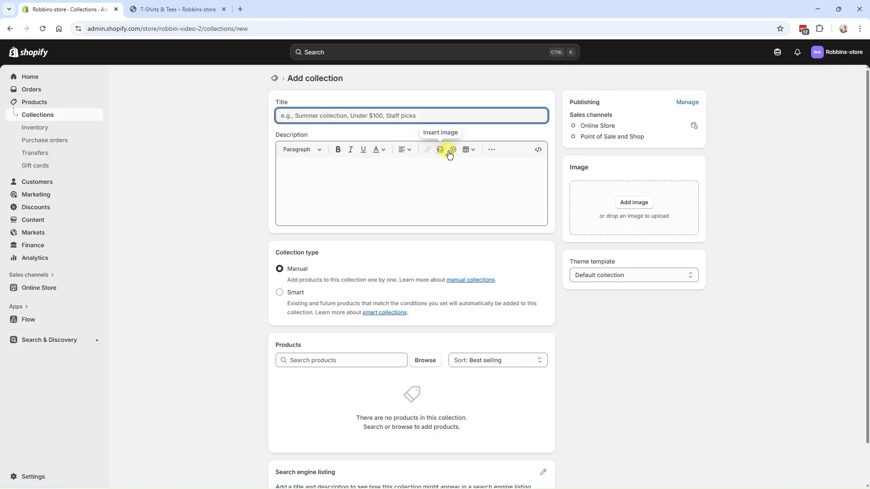
{"action": "scroll", "coordinate": [435, 172], "scroll_direction": "down", "scroll_amount": 2}
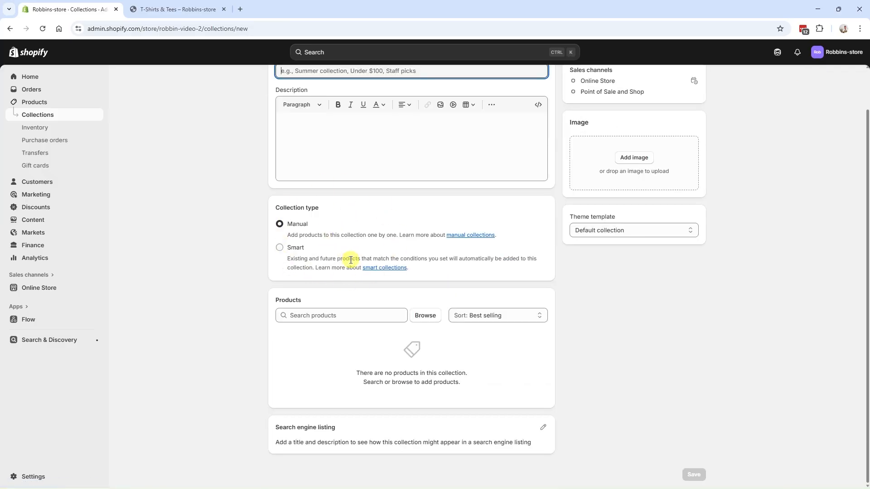
{"action": "left_click", "coordinate": [295, 255]}
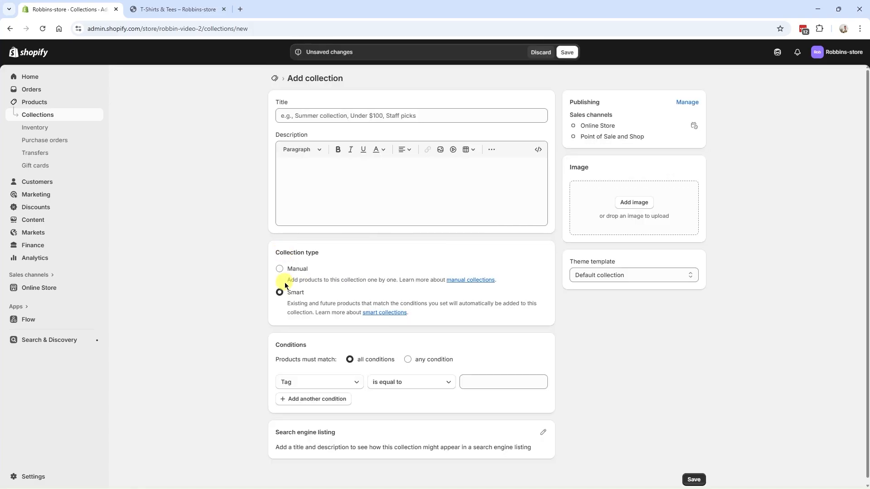
{"action": "scroll", "coordinate": [285, 285], "scroll_direction": "down", "scroll_amount": 1}
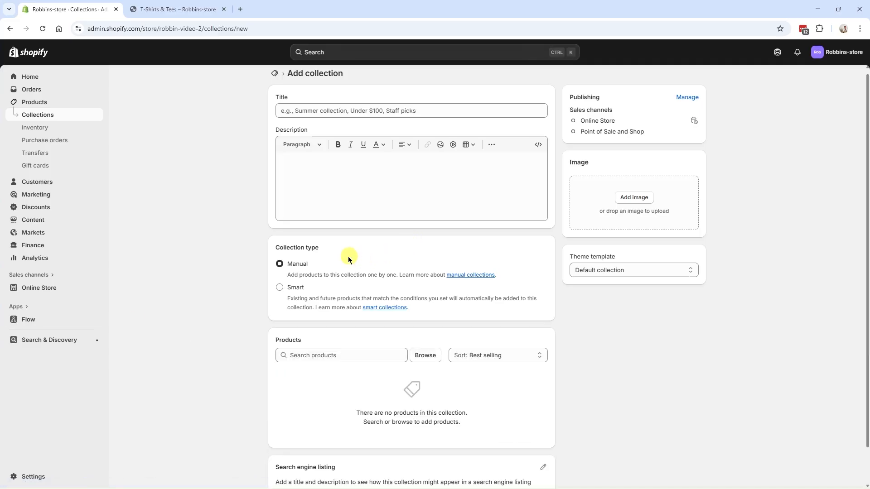
Step: Open the Main menu from the store's content menus and compare its nested items with the storefront's Shop menu
{"action": "left_click", "coordinate": [54, 221]}
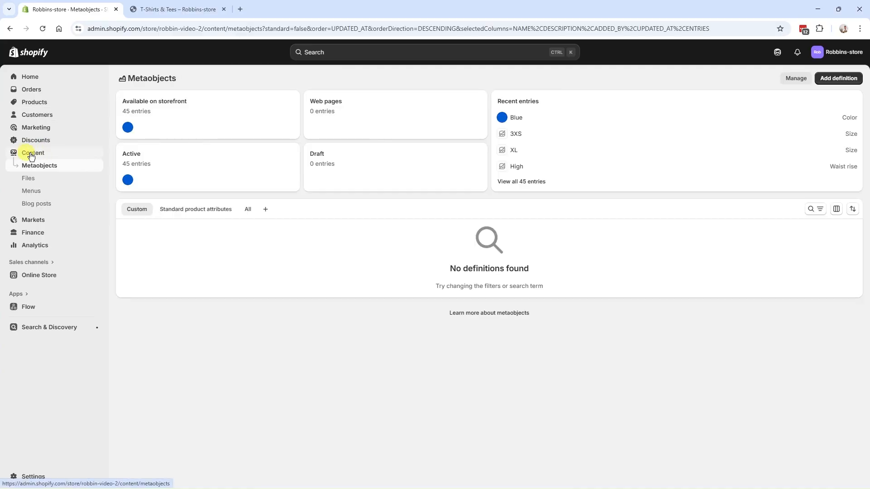
{"action": "left_click", "coordinate": [46, 197]}
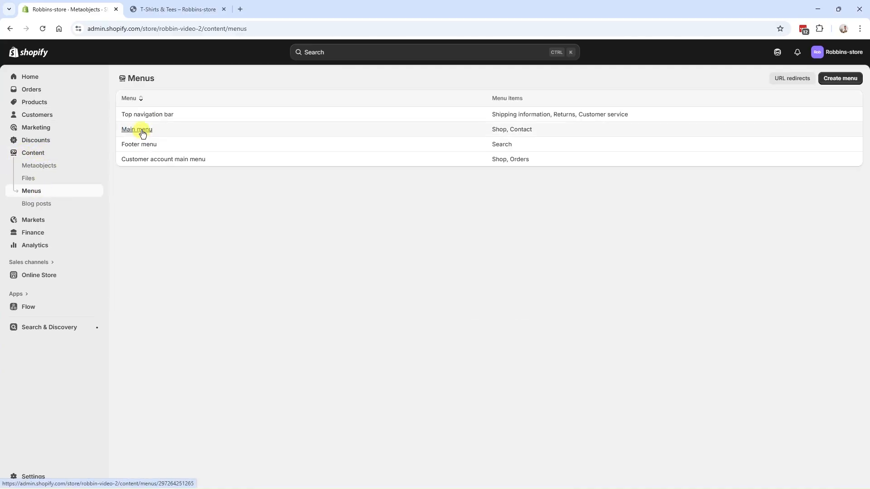
{"action": "left_click", "coordinate": [141, 130]}
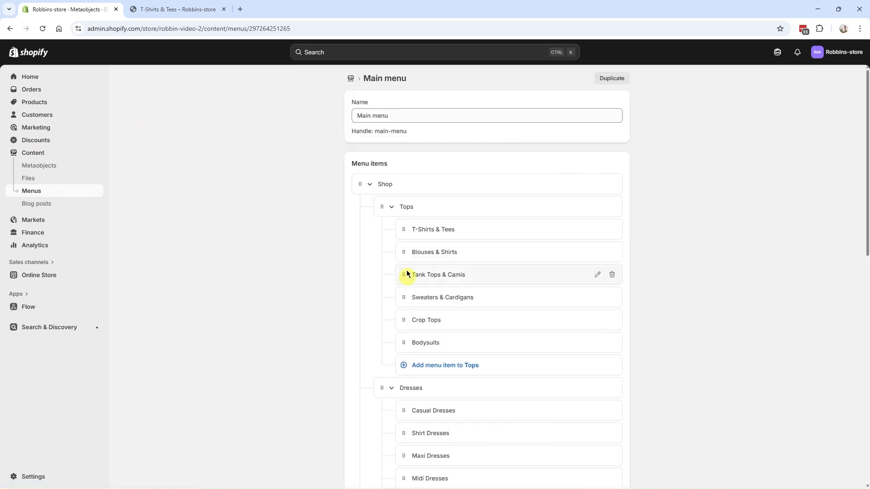
{"action": "scroll", "coordinate": [376, 231], "scroll_direction": "down", "scroll_amount": 4}
{"action": "scroll", "coordinate": [377, 232], "scroll_direction": "down", "scroll_amount": 7}
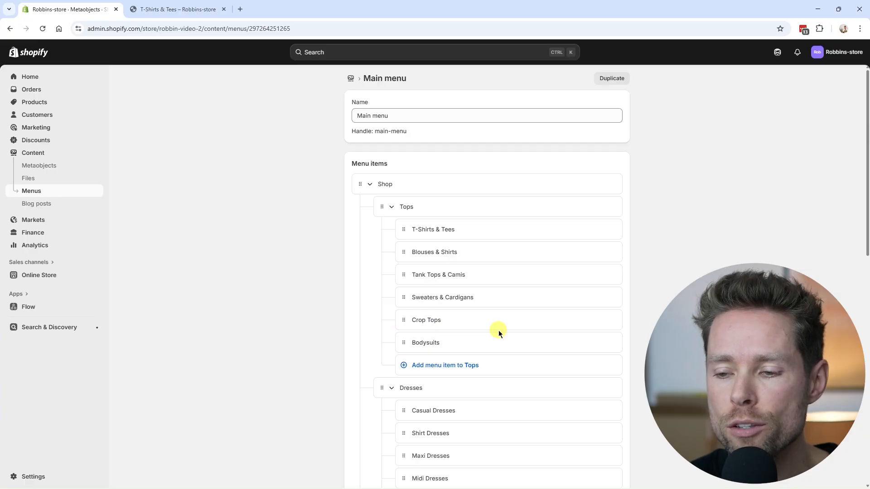
{"action": "scroll", "coordinate": [498, 330], "scroll_direction": "down", "scroll_amount": 8}
{"action": "scroll", "coordinate": [500, 346], "scroll_direction": "up", "scroll_amount": 6}
{"action": "scroll", "coordinate": [502, 369], "scroll_direction": "up", "scroll_amount": 2}
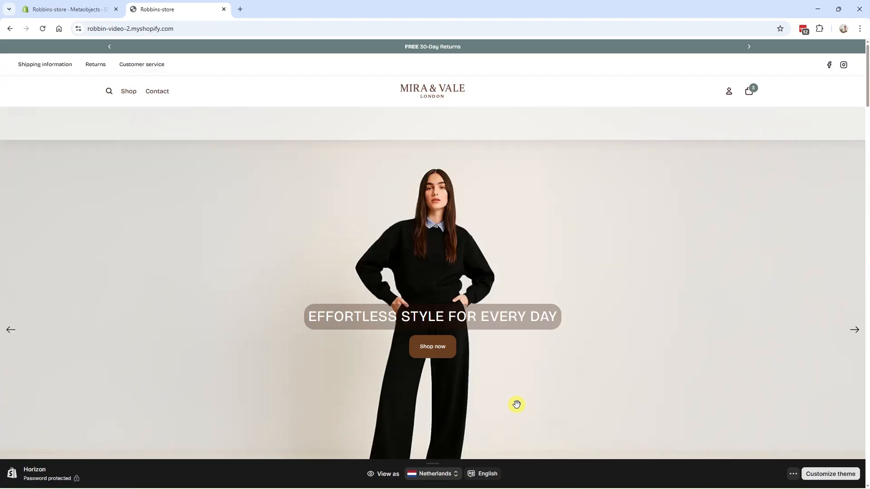
{"action": "mouse_move", "coordinate": [130, 93]}
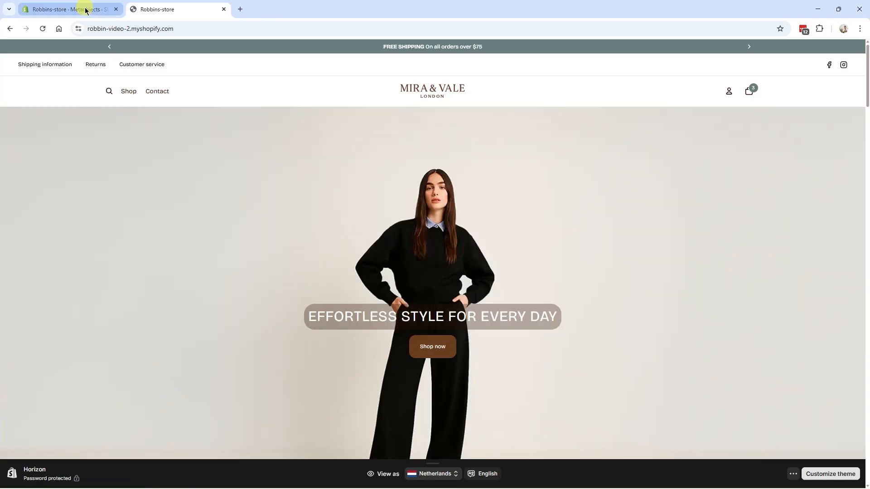
Step: Return to the admin and open the Horizon theme in the theme editor
{"action": "left_click", "coordinate": [87, 10]}
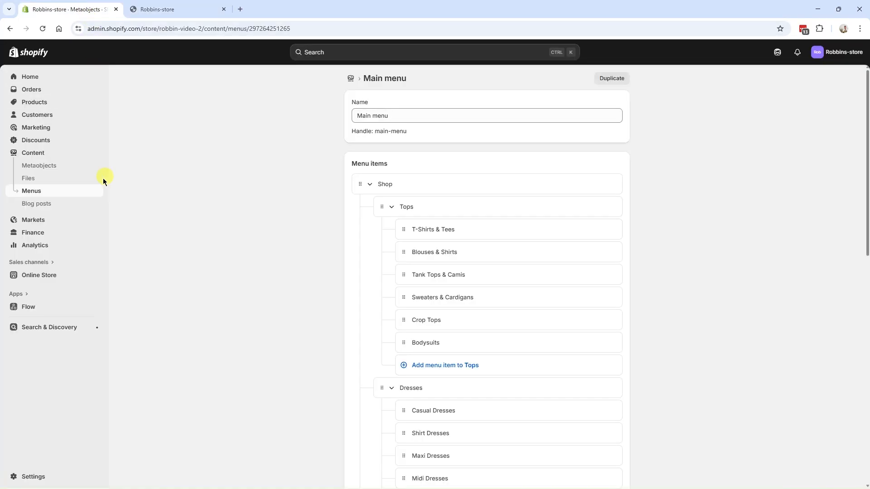
{"action": "left_click", "coordinate": [45, 277]}
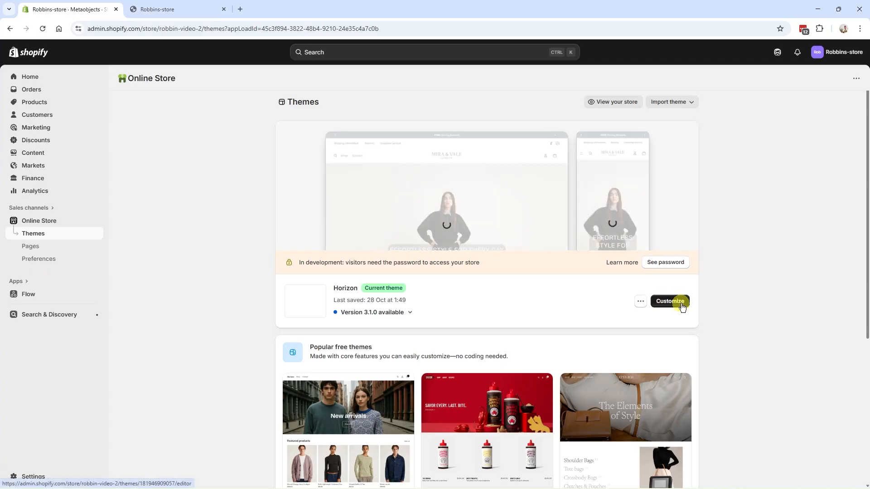
{"action": "left_click", "coordinate": [672, 302]}
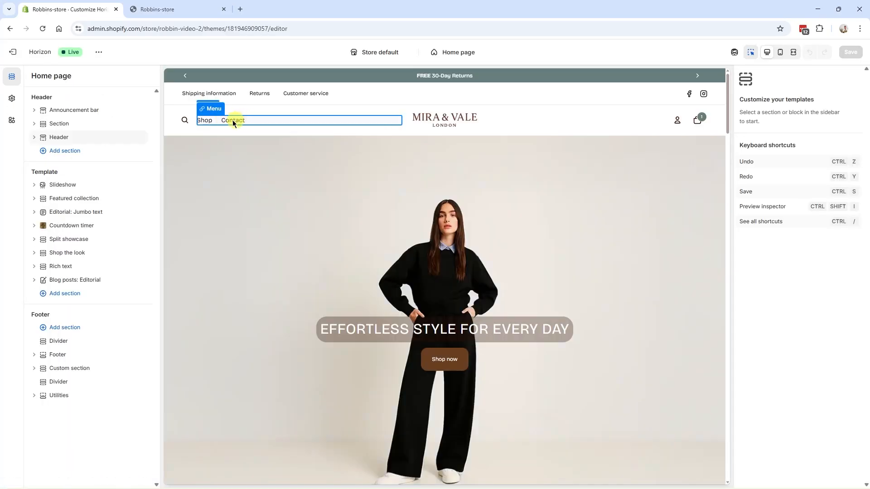
Step: Select the header's menu block and examine the Media type options of its submenu feature alongside the Shop menu preview
{"action": "left_click", "coordinate": [240, 123]}
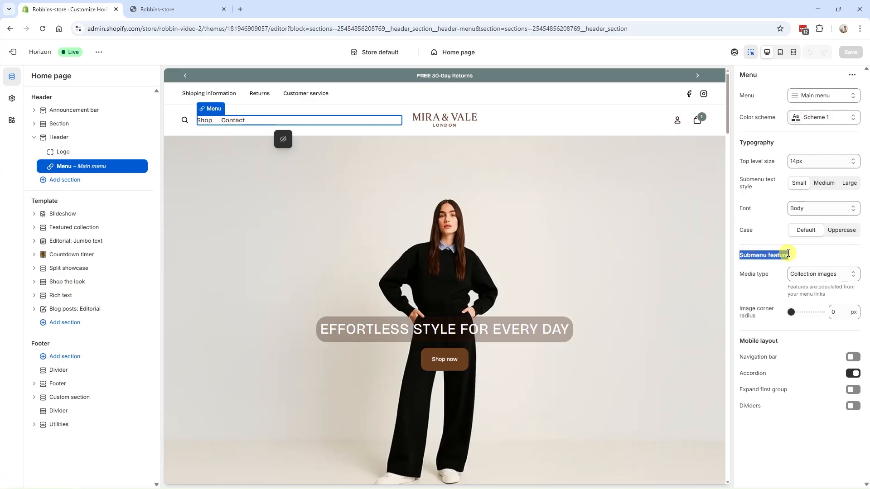
{"action": "left_click", "coordinate": [742, 277]}
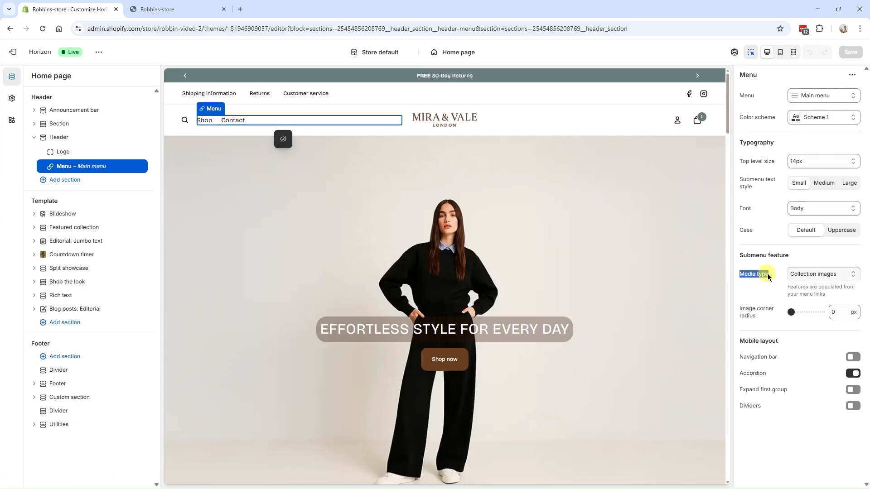
{"action": "left_click", "coordinate": [808, 274]}
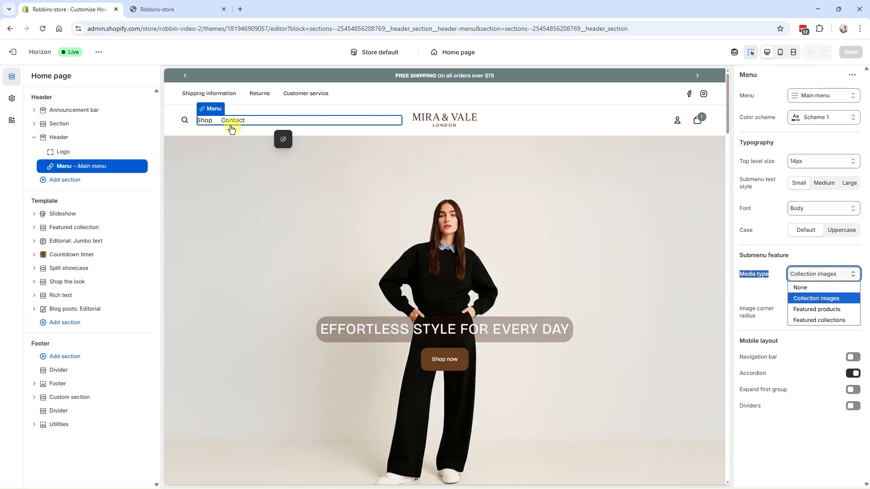
{"action": "mouse_move", "coordinate": [204, 121]}
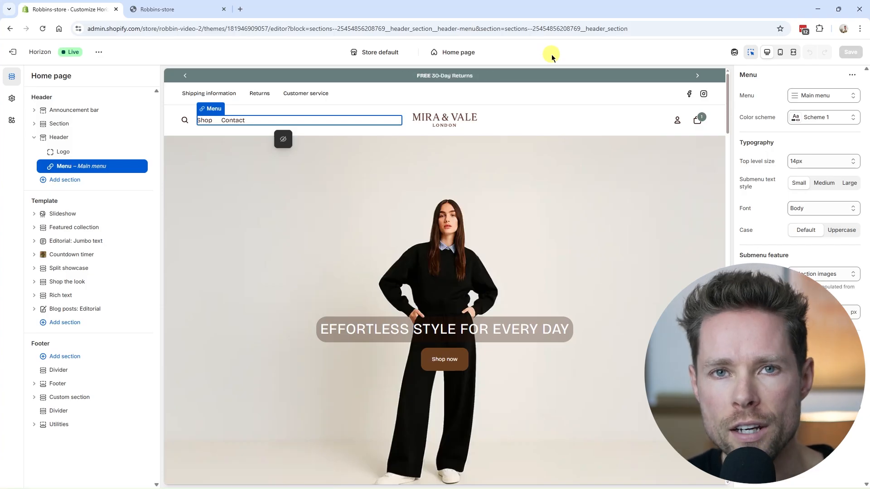
Step: Preview the Default product template and the Default collection template in the theme editor
{"action": "left_click", "coordinate": [469, 55]}
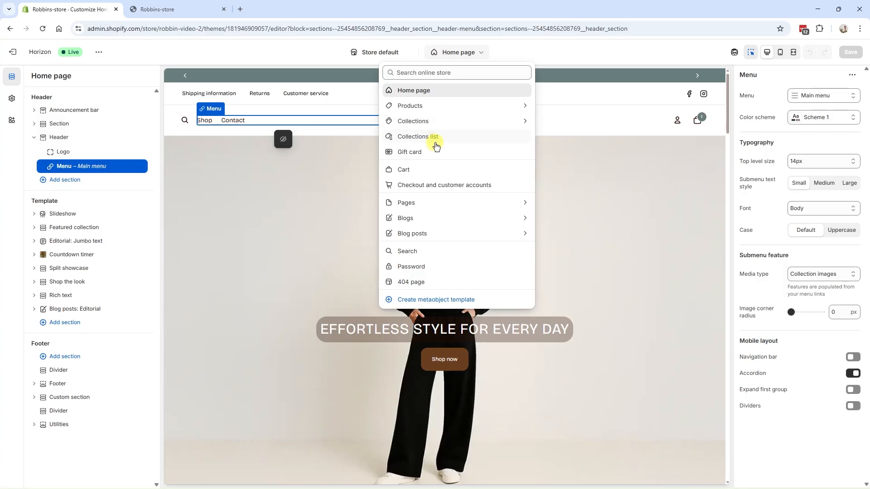
{"action": "left_click", "coordinate": [422, 107]}
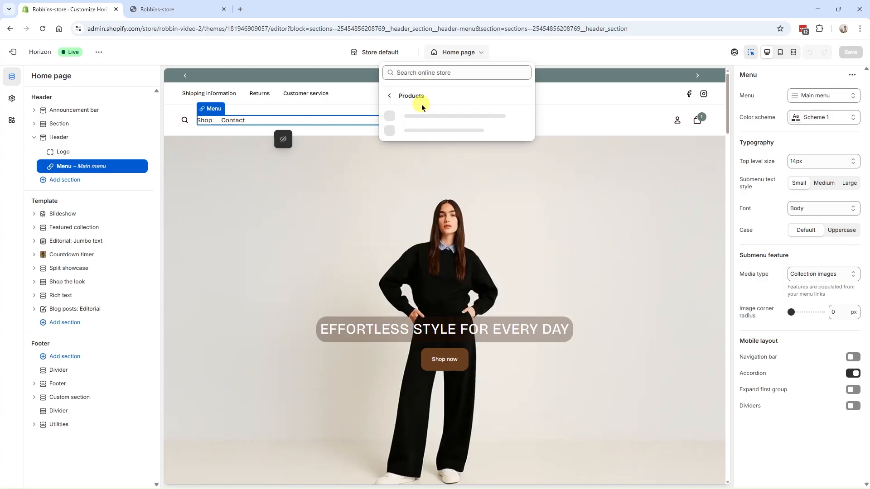
{"action": "left_click", "coordinate": [422, 119]}
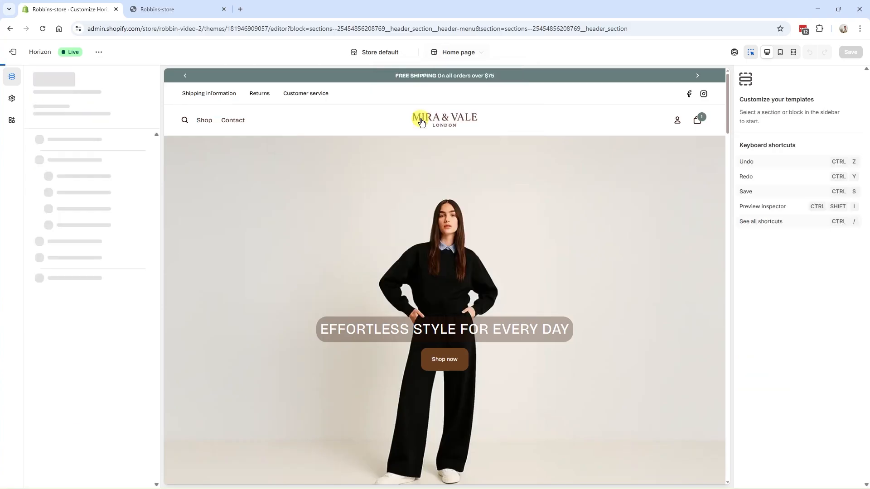
{"action": "scroll", "coordinate": [448, 206], "scroll_direction": "down", "scroll_amount": 10}
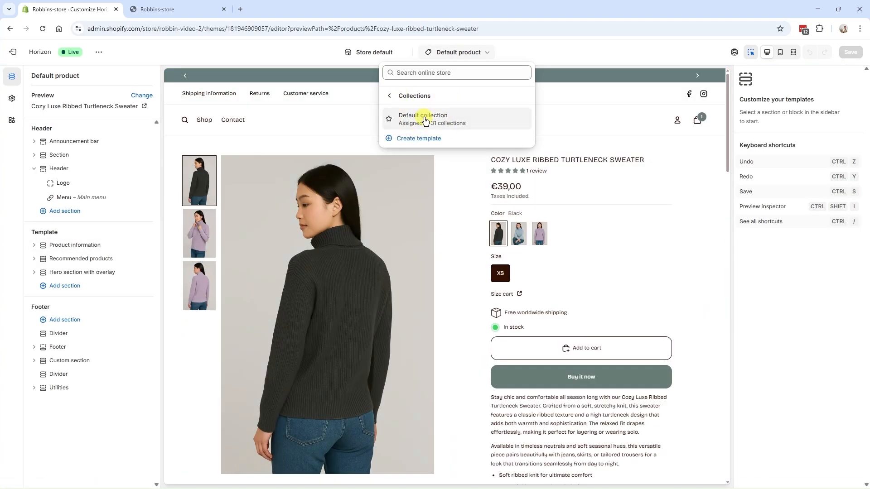
{"action": "left_click", "coordinate": [424, 119]}
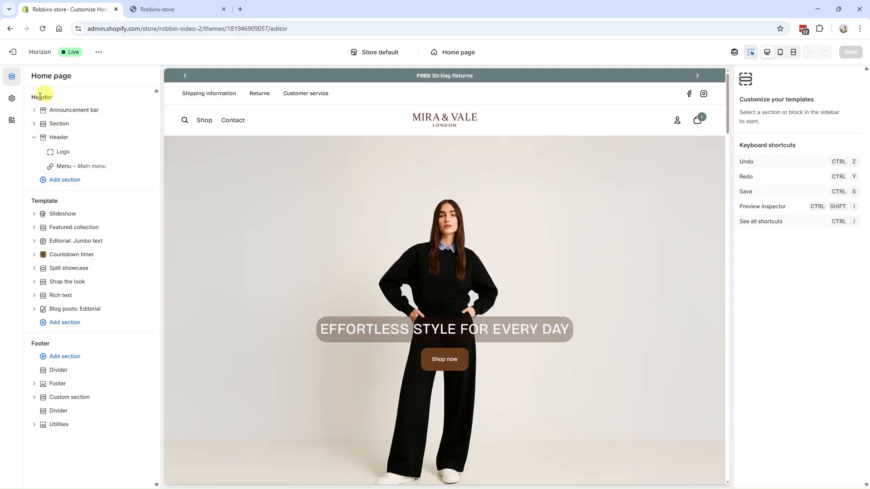
Step: Examine the home page's header, template and footer sections, including the Announcement bar and Slideshow, against the page preview
{"action": "left_click", "coordinate": [62, 110]}
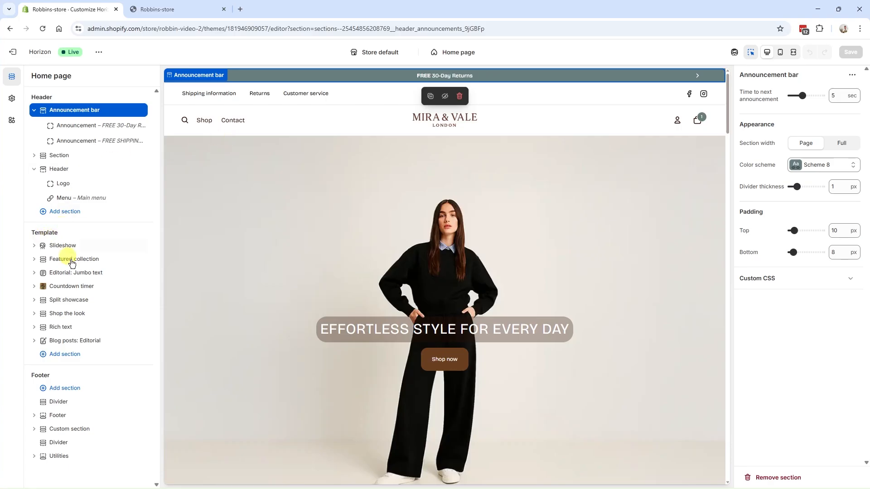
{"action": "left_click", "coordinate": [64, 247]}
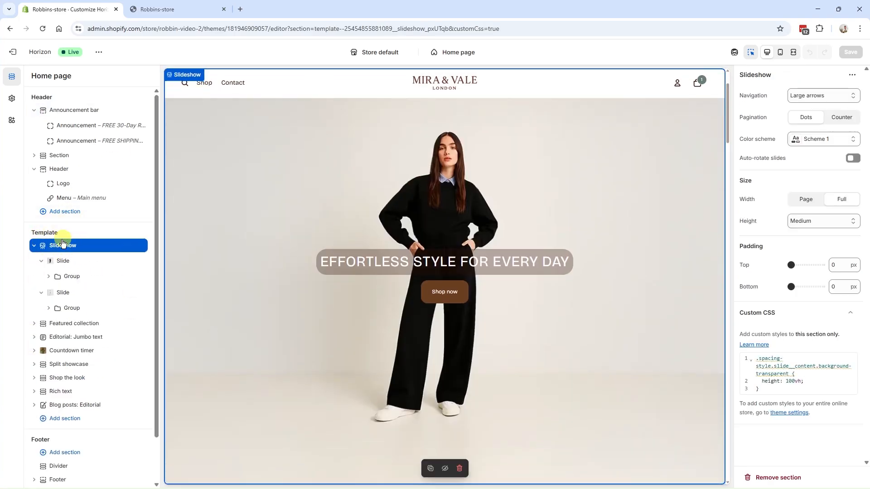
{"action": "scroll", "coordinate": [272, 272], "scroll_direction": "up", "scroll_amount": 2}
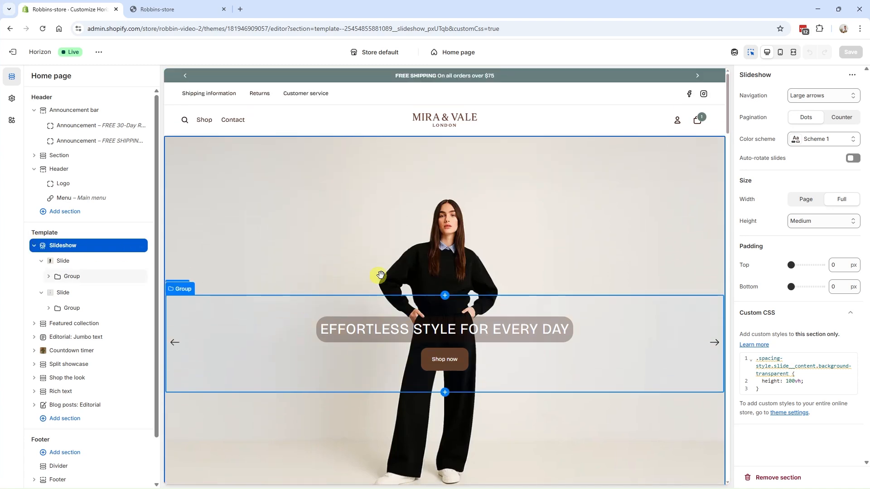
{"action": "scroll", "coordinate": [463, 308], "scroll_direction": "down", "scroll_amount": 2}
{"action": "scroll", "coordinate": [453, 324], "scroll_direction": "up", "scroll_amount": 2}
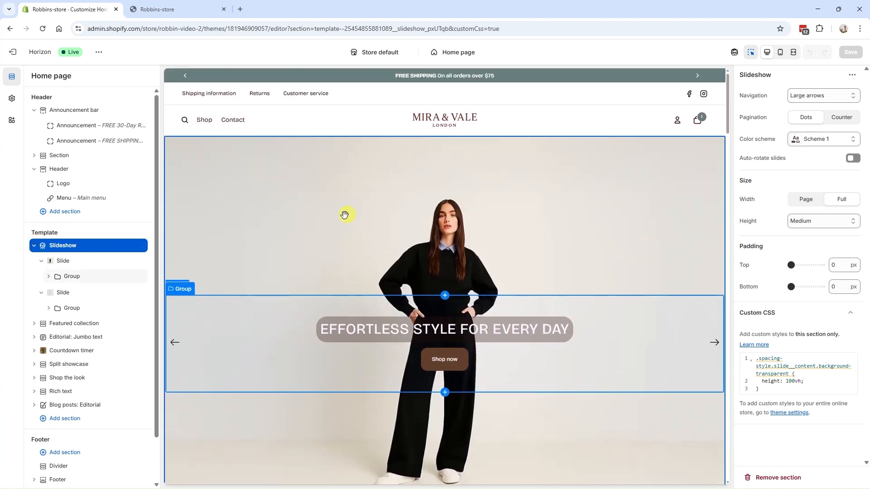
{"action": "scroll", "coordinate": [376, 241], "scroll_direction": "down", "scroll_amount": 2}
{"action": "scroll", "coordinate": [126, 356], "scroll_direction": "down", "scroll_amount": 1}
{"action": "mouse_move", "coordinate": [141, 450]}
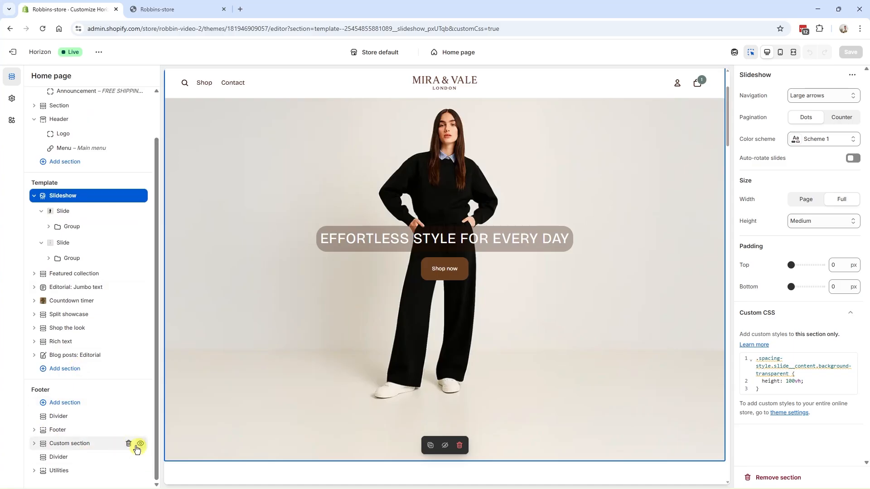
{"action": "scroll", "coordinate": [369, 352], "scroll_direction": "down", "scroll_amount": 20}
{"action": "scroll", "coordinate": [378, 356], "scroll_direction": "down", "scroll_amount": 2}
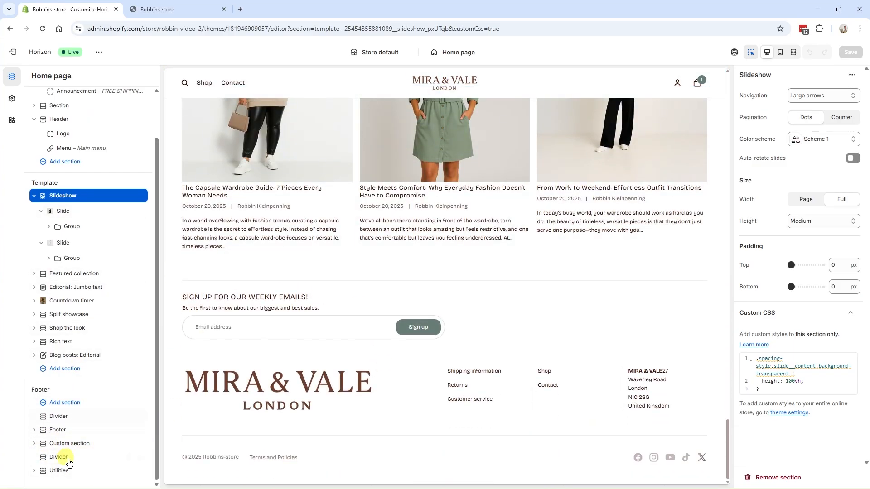
{"action": "left_click", "coordinate": [34, 196]}
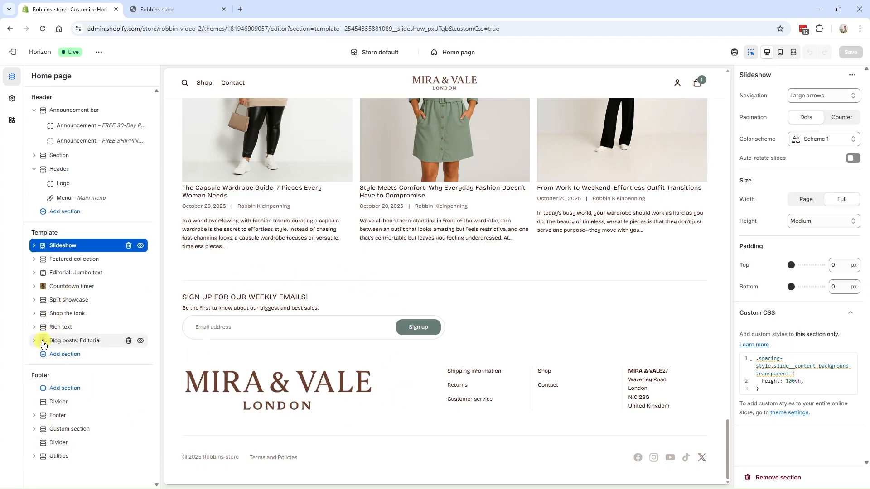
Step: Hide the home page's Blog posts: Editorial section and make it visible again
{"action": "mouse_move", "coordinate": [44, 345]}
{"action": "left_mouse_down"}
{"action": "mouse_move", "coordinate": [43, 320]}
{"action": "mouse_move", "coordinate": [46, 347]}
{"action": "left_mouse_up"}
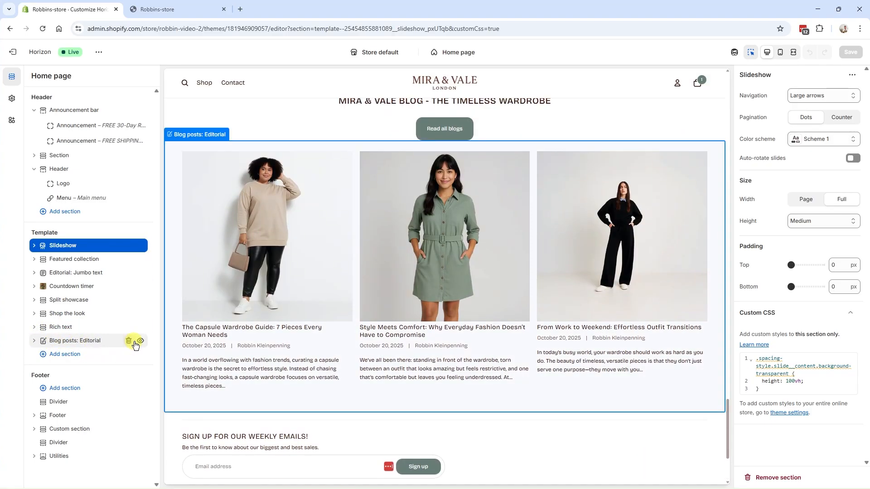
{"action": "left_click", "coordinate": [141, 342]}
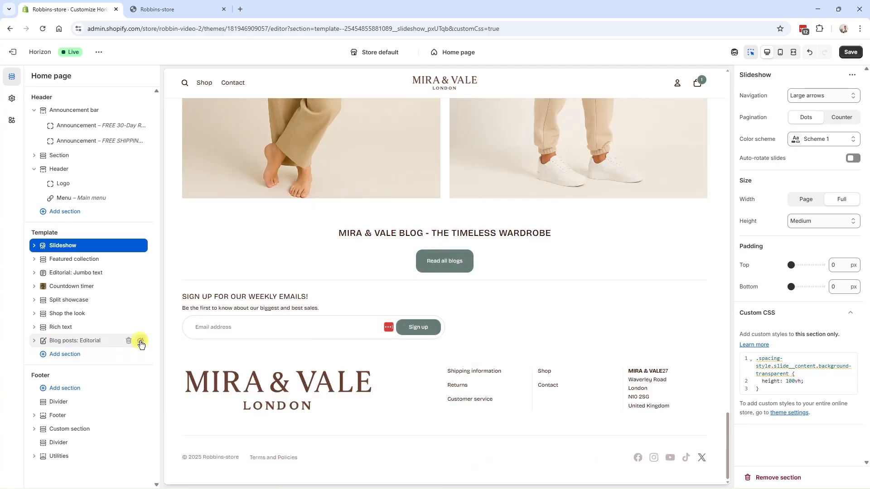
{"action": "left_click", "coordinate": [141, 342]}
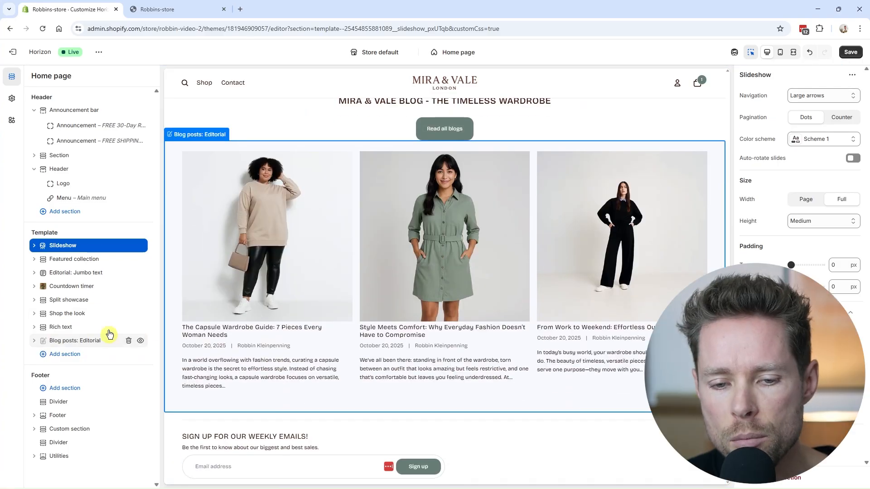
Step: Open the Blog posts: Editorial section's settings and look through the home page preview from the slideshow to Shop the look
{"action": "left_click", "coordinate": [75, 341]}
{"action": "left_click", "coordinate": [34, 341]}
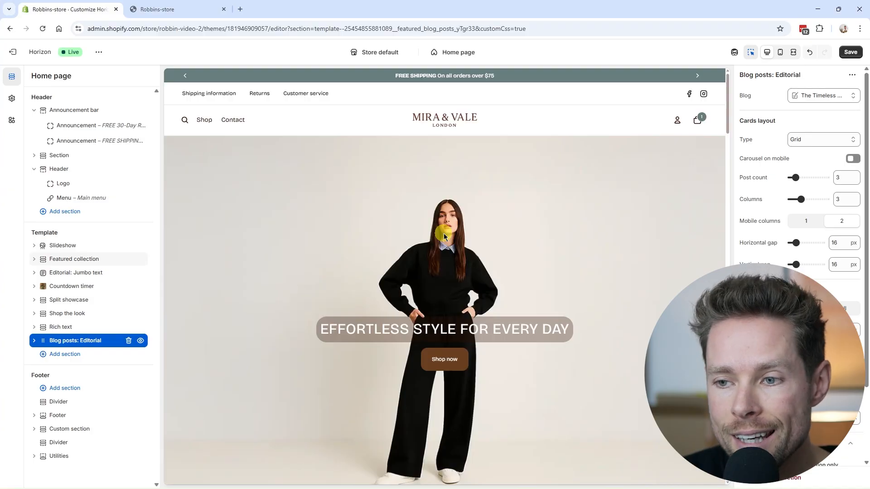
{"action": "scroll", "coordinate": [444, 233], "scroll_direction": "down", "scroll_amount": 10}
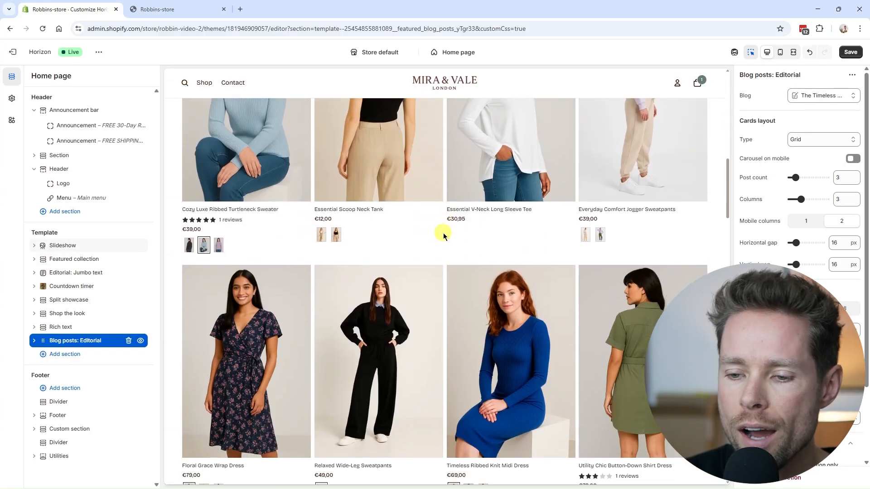
{"action": "scroll", "coordinate": [444, 236], "scroll_direction": "down", "scroll_amount": 15}
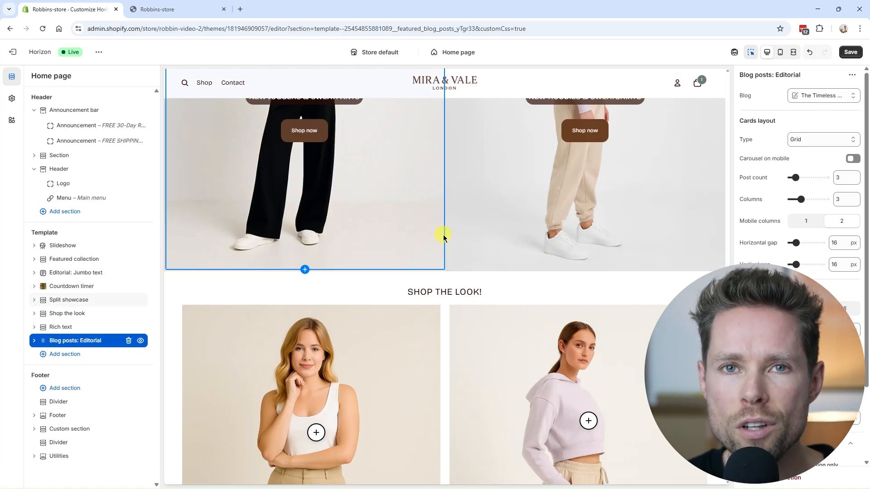
{"action": "scroll", "coordinate": [490, 272], "scroll_direction": "up", "scroll_amount": 20}
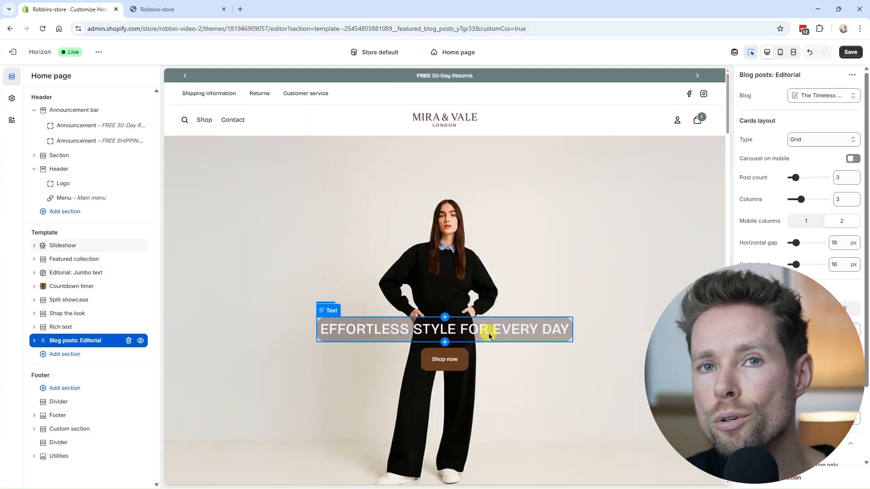
{"action": "scroll", "coordinate": [383, 187], "scroll_direction": "down", "scroll_amount": 8}
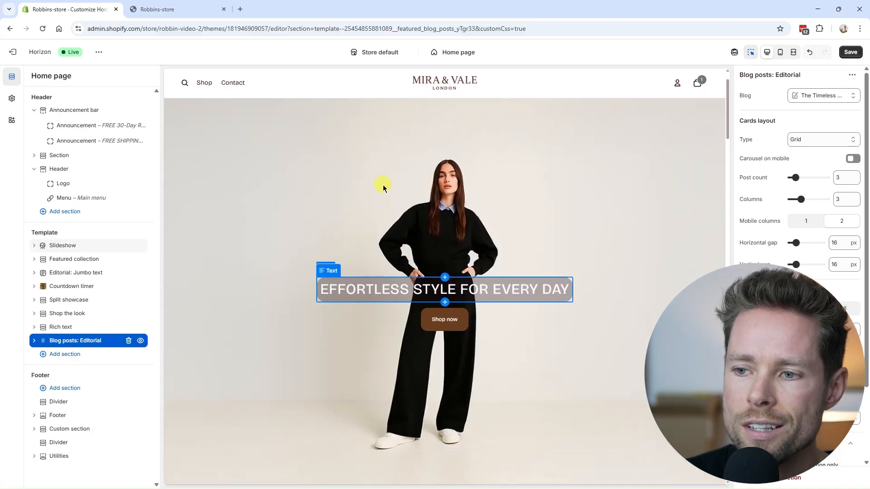
{"action": "scroll", "coordinate": [383, 188], "scroll_direction": "up", "scroll_amount": 10}
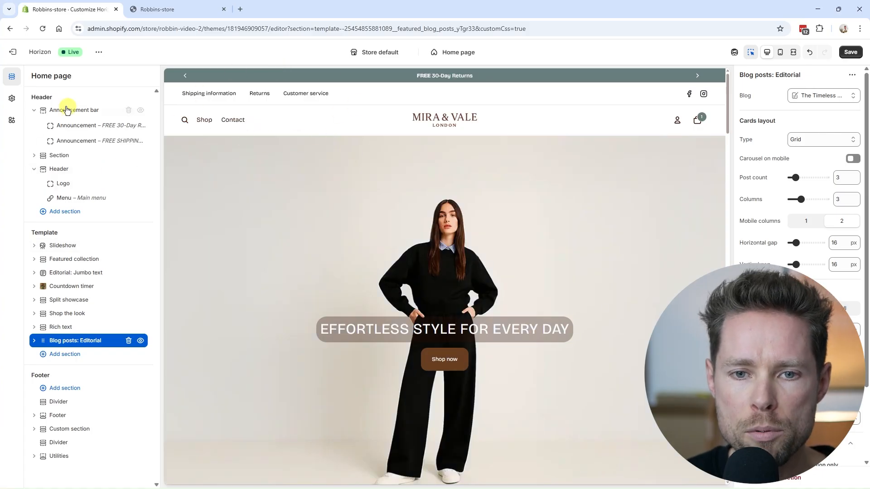
Step: Collapse the Announcement bar section and compare the Robbins-store home page with the PureNest12 draft Horizon theme
{"action": "left_click", "coordinate": [35, 110]}
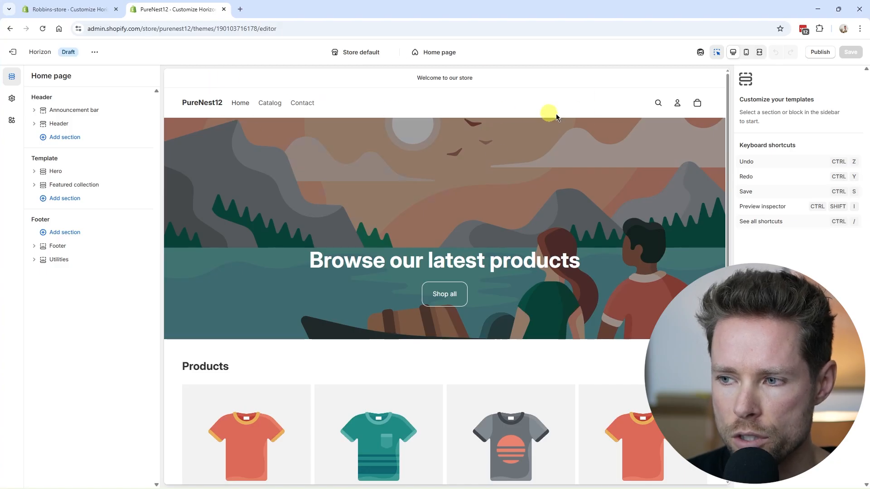
{"action": "left_click", "coordinate": [72, 10]}
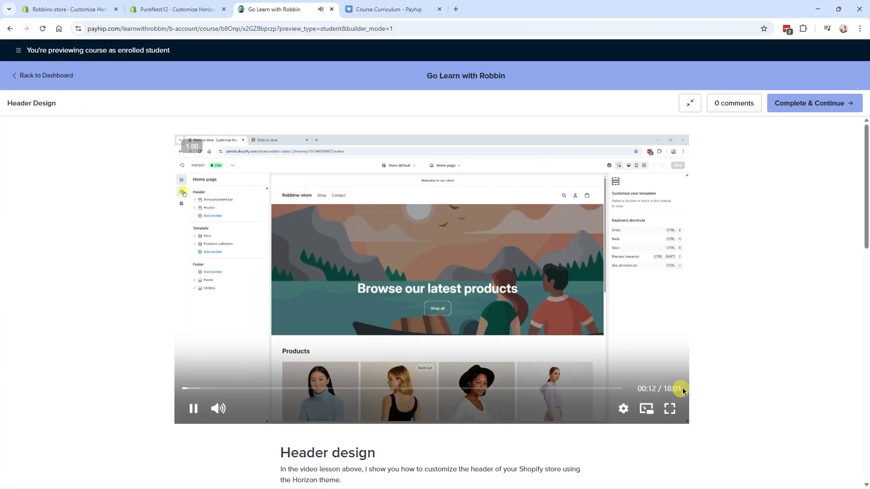
Step: Review the Header Design lesson's introduction and video timestamps down to the CSS Code & AI Prompts section
{"action": "scroll", "coordinate": [675, 398], "scroll_direction": "down", "scroll_amount": 2}
{"action": "left_click_drag", "start_coordinate": [275, 365], "coordinate": [382, 362]}
{"action": "scroll", "coordinate": [367, 381], "scroll_direction": "down", "scroll_amount": 5}
{"action": "scroll", "coordinate": [346, 208], "scroll_direction": "up", "scroll_amount": 1}
{"action": "scroll", "coordinate": [469, 281], "scroll_direction": "down", "scroll_amount": 5}
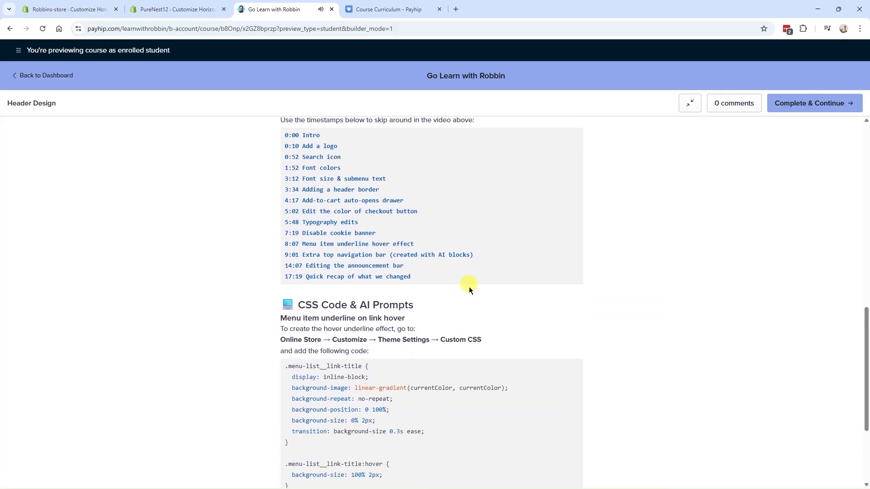
{"action": "scroll", "coordinate": [469, 281], "scroll_direction": "down", "scroll_amount": 3}
{"action": "left_click_drag", "start_coordinate": [296, 167], "coordinate": [421, 168]}
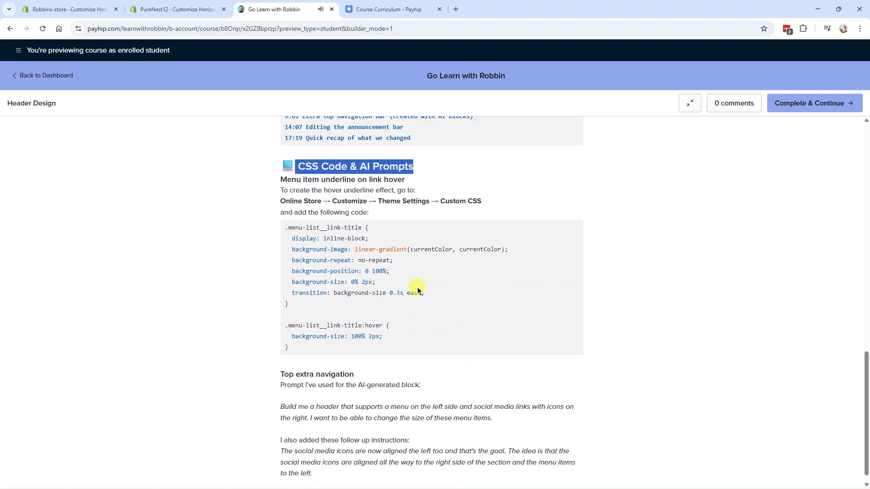
Step: Read the Header Design lesson's hover underline CSS and AI-generated block prompts, and return to the lesson video
{"action": "scroll", "coordinate": [417, 290], "scroll_direction": "down", "scroll_amount": 1}
{"action": "left_click_drag", "start_coordinate": [279, 394], "coordinate": [566, 460]}
{"action": "scroll", "coordinate": [457, 398], "scroll_direction": "up", "scroll_amount": 15}
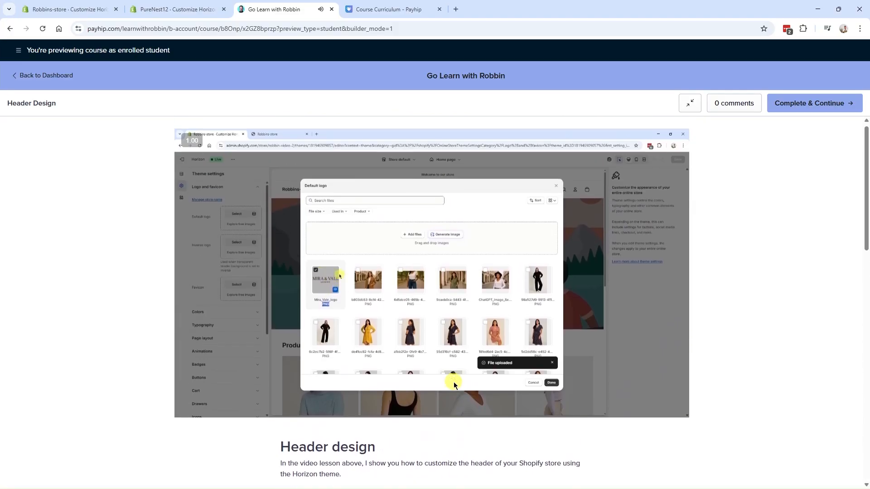
{"action": "left_click_drag", "start_coordinate": [411, 365], "coordinate": [287, 183]}
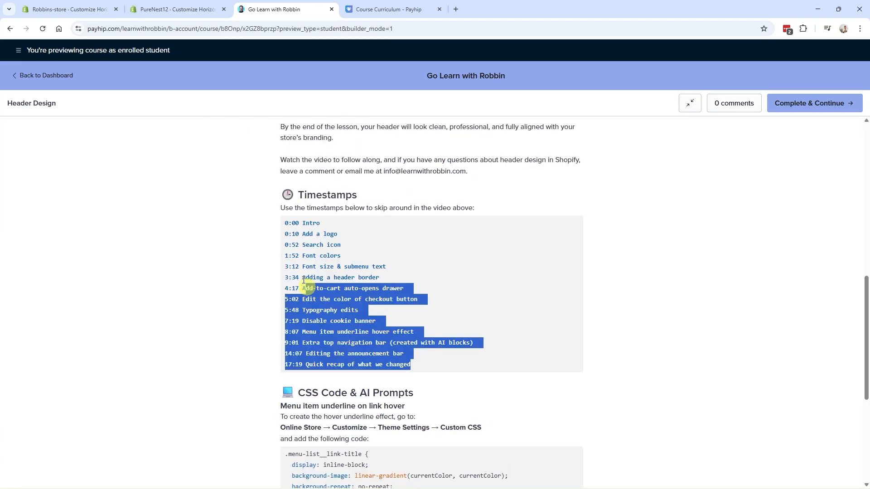
{"action": "scroll", "coordinate": [305, 281], "scroll_direction": "down", "scroll_amount": 1}
{"action": "scroll", "coordinate": [361, 277], "scroll_direction": "up", "scroll_amount": 10}
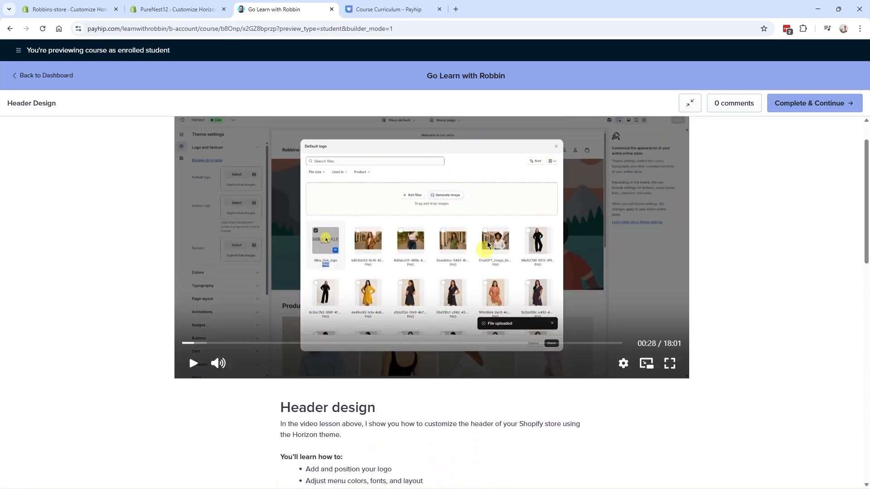
{"action": "scroll", "coordinate": [492, 272], "scroll_direction": "up", "scroll_amount": 1}
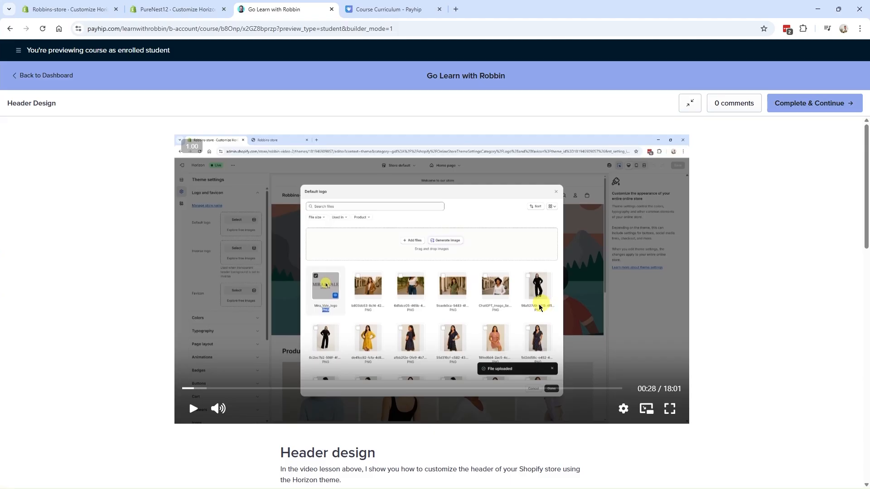
{"action": "left_click", "coordinate": [499, 304]}
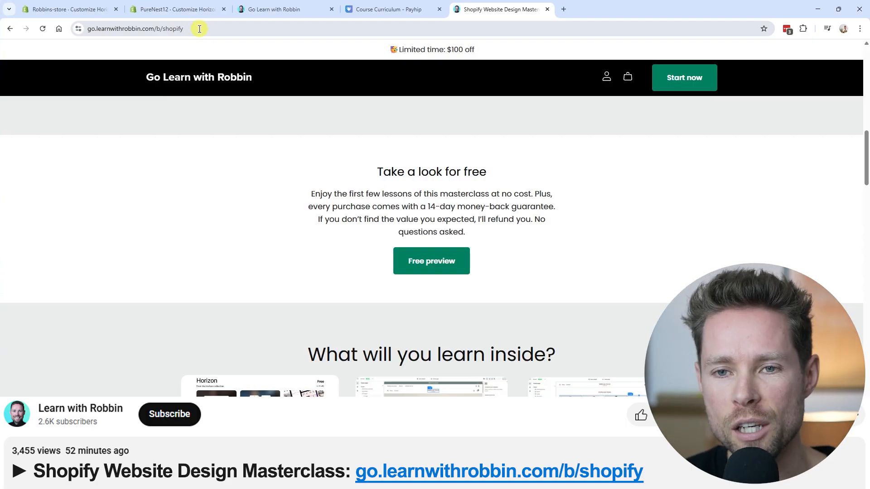
Step: Read the Take a look for free text on the Shopify Website Design Masterclass page and open the free preview
{"action": "left_click_drag", "start_coordinate": [375, 171], "coordinate": [535, 236]}
{"action": "left_click", "coordinate": [535, 235]}
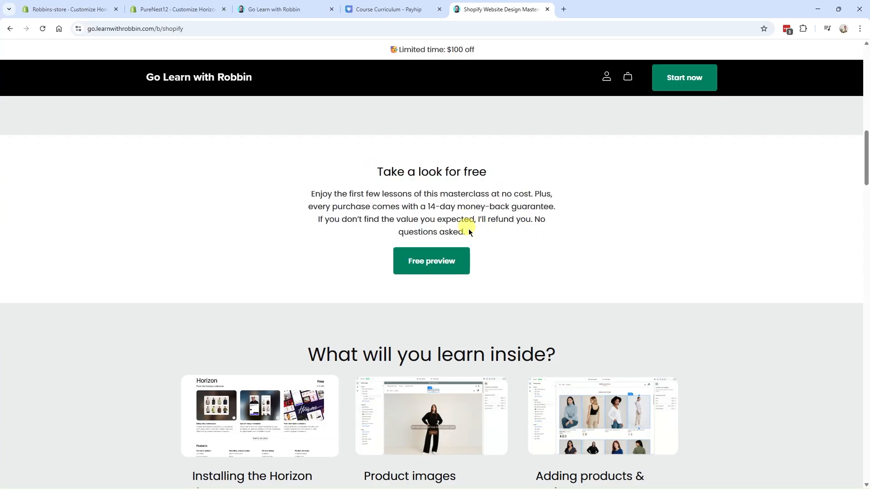
{"action": "left_click", "coordinate": [442, 267]}
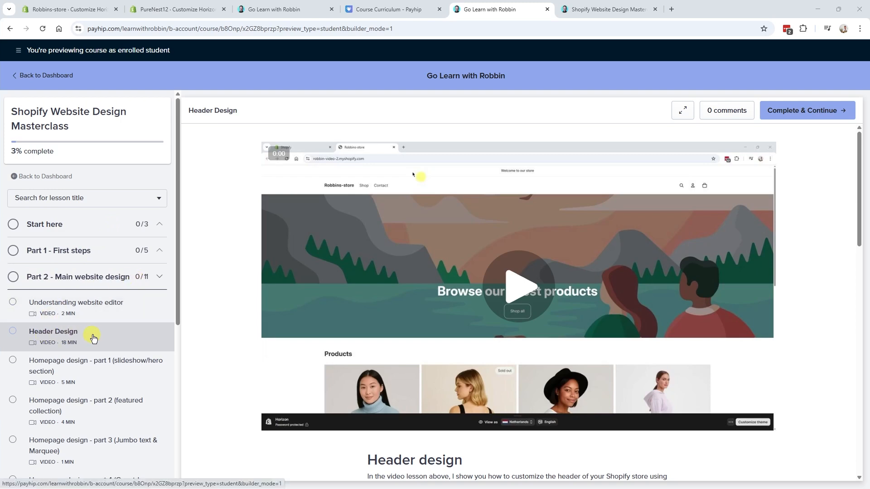
Step: Compare the Robbins-store home page in the theme editor with the PureNest12 draft Horizon home page again
{"action": "mouse_move", "coordinate": [389, 316]}
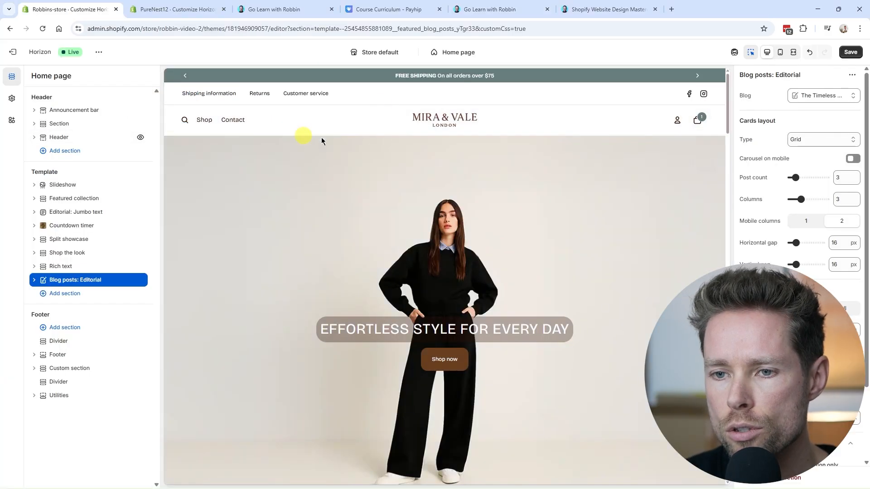
{"action": "left_click", "coordinate": [174, 15]}
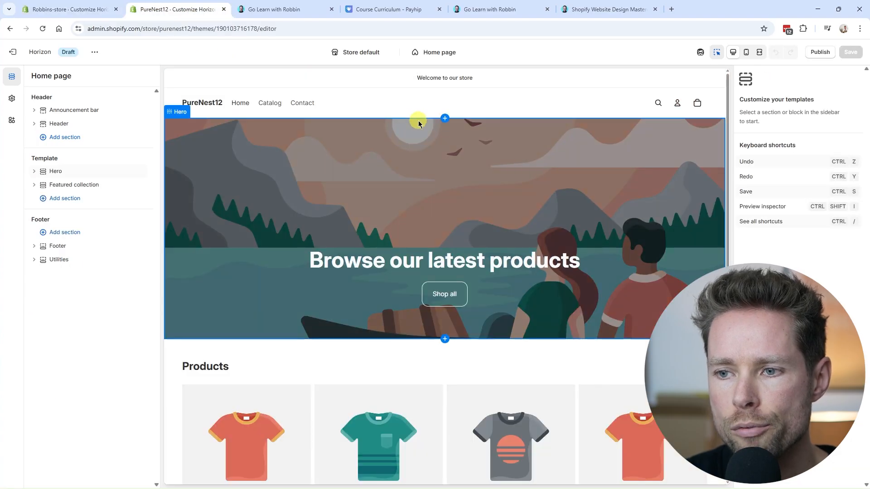
{"action": "left_click", "coordinate": [86, 9]}
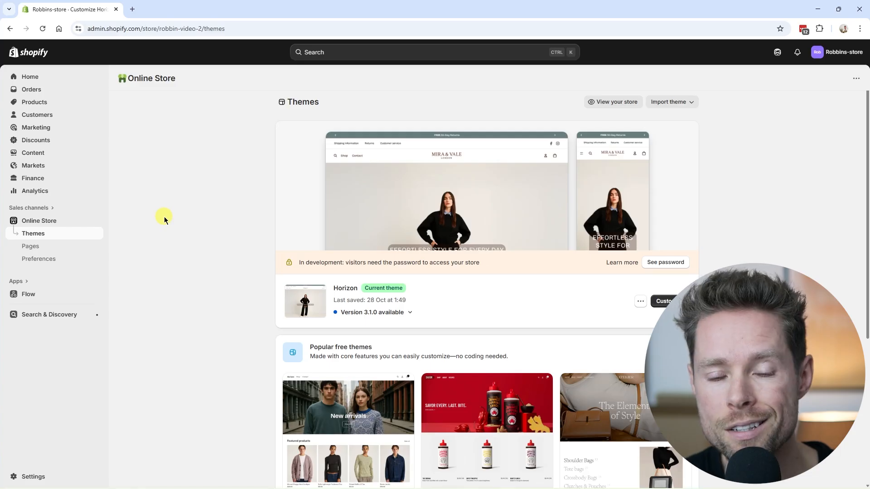
Step: View the Robbins-store Markets overview and open the store settings
{"action": "left_click", "coordinate": [34, 166]}
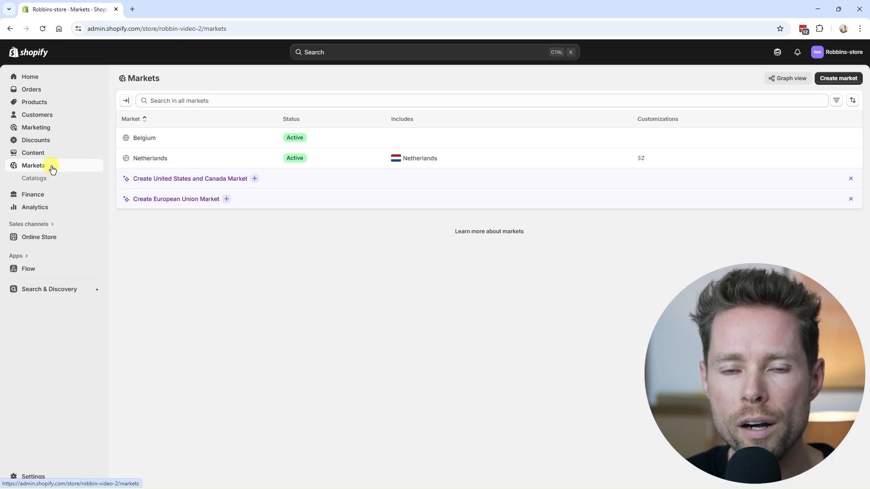
{"action": "left_click", "coordinate": [41, 476]}
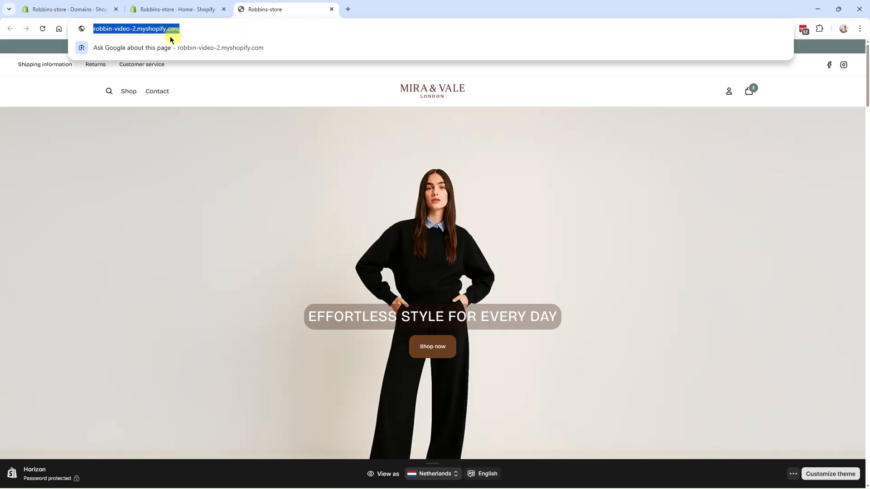
Step: Inspect the Robbins-store storefront's myshopify.com web address by selecting it
{"action": "left_click", "coordinate": [193, 111]}
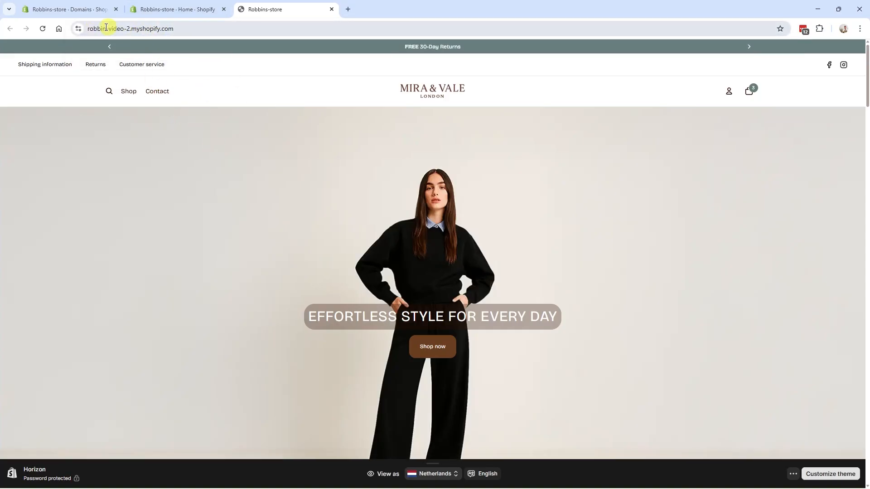
{"action": "left_click", "coordinate": [192, 28]}
{"action": "left_click", "coordinate": [180, 28]}
{"action": "double_click", "coordinate": [182, 29]}
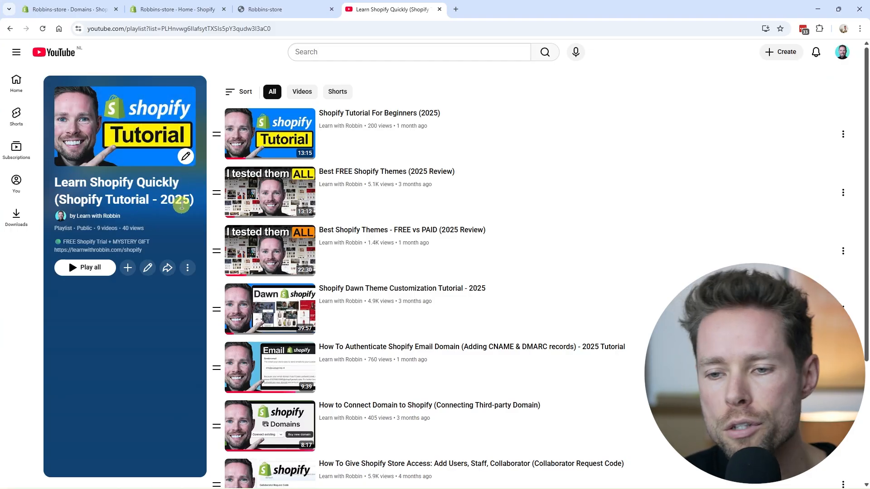
Step: Look through the Learn Shopify Quickly playlist on YouTube and the Robbin's Shopify University (1.6) course overview down to Initial settings
{"action": "scroll", "coordinate": [304, 210], "scroll_direction": "down", "scroll_amount": 4}
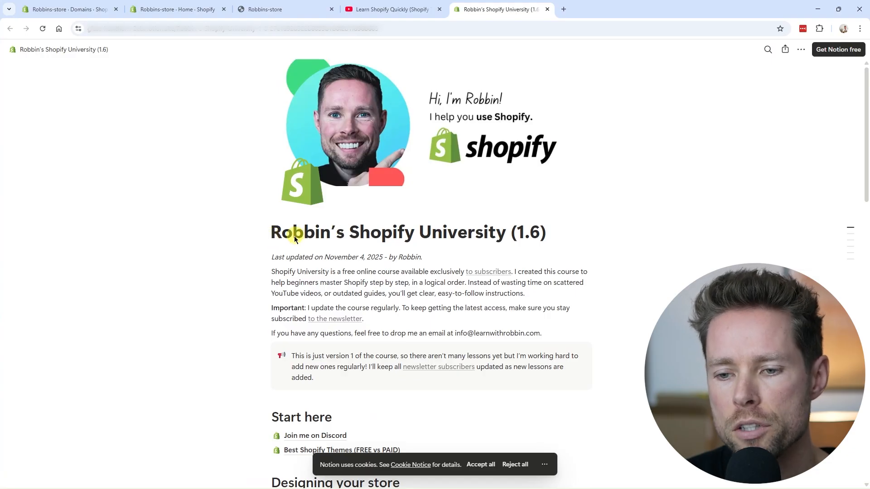
{"action": "scroll", "coordinate": [465, 274], "scroll_direction": "down", "scroll_amount": 3}
{"action": "scroll", "coordinate": [462, 276], "scroll_direction": "up", "scroll_amount": 4}
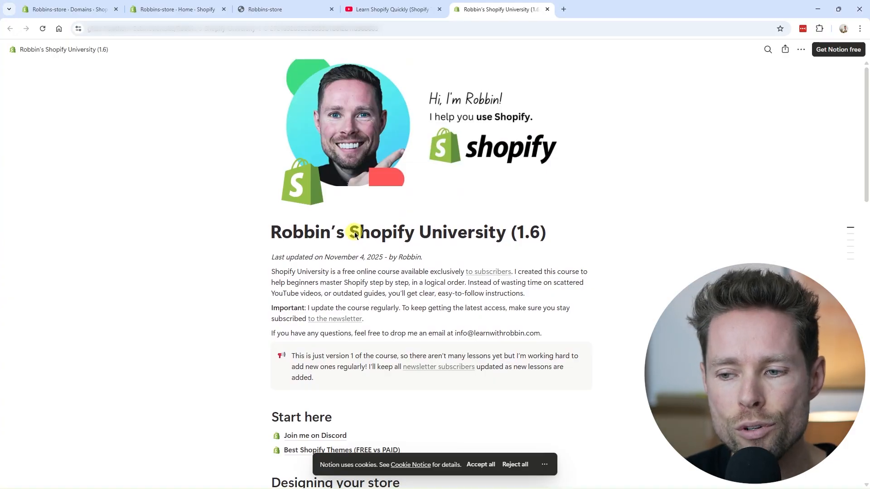
{"action": "scroll", "coordinate": [355, 235], "scroll_direction": "down", "scroll_amount": 3}
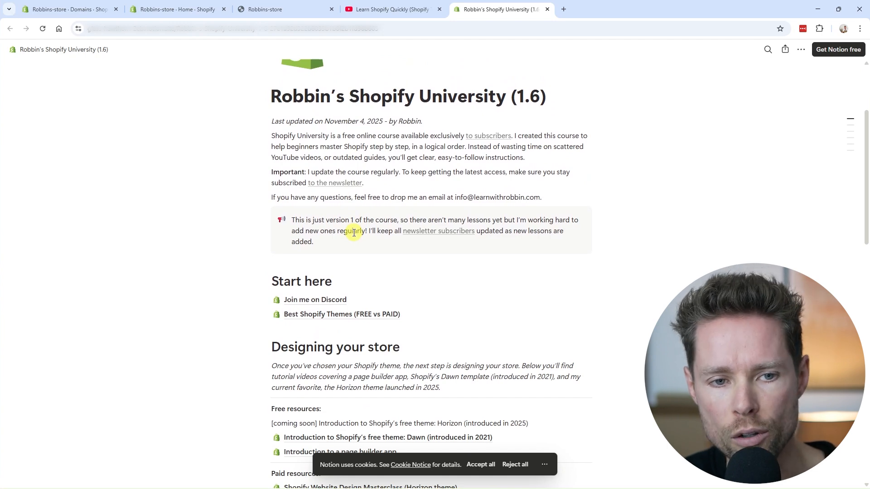
{"action": "scroll", "coordinate": [353, 234], "scroll_direction": "down", "scroll_amount": 7}
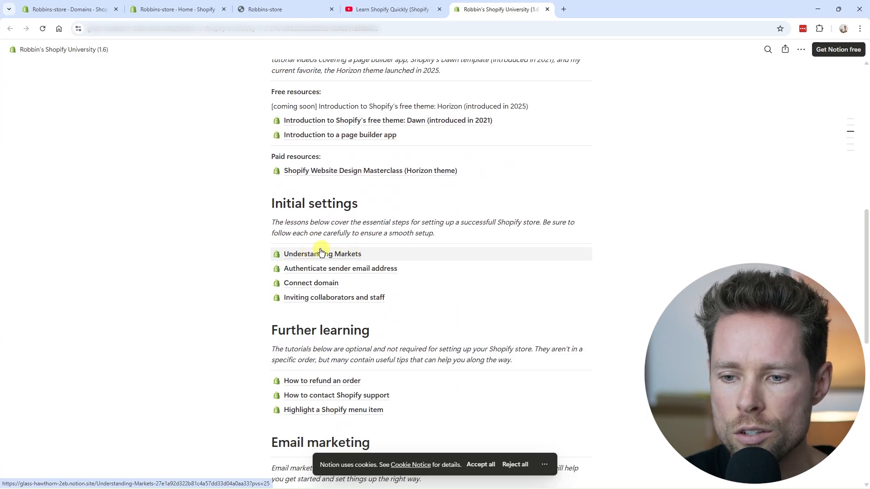
Step: Open the Understanding Markets lesson and read its links, its explanation of markets and the extra tip
{"action": "left_click", "coordinate": [339, 255]}
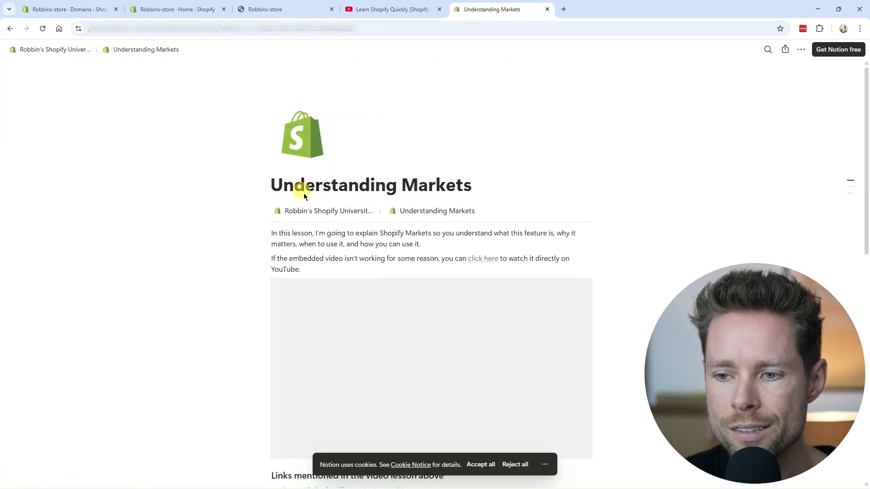
{"action": "scroll", "coordinate": [352, 202], "scroll_direction": "down", "scroll_amount": 7}
{"action": "scroll", "coordinate": [352, 202], "scroll_direction": "up", "scroll_amount": 1}
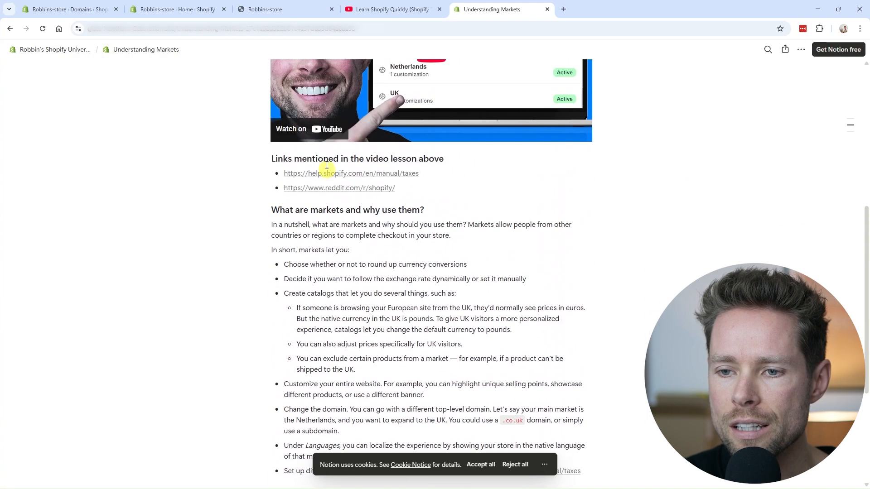
{"action": "scroll", "coordinate": [396, 238], "scroll_direction": "down", "scroll_amount": 2}
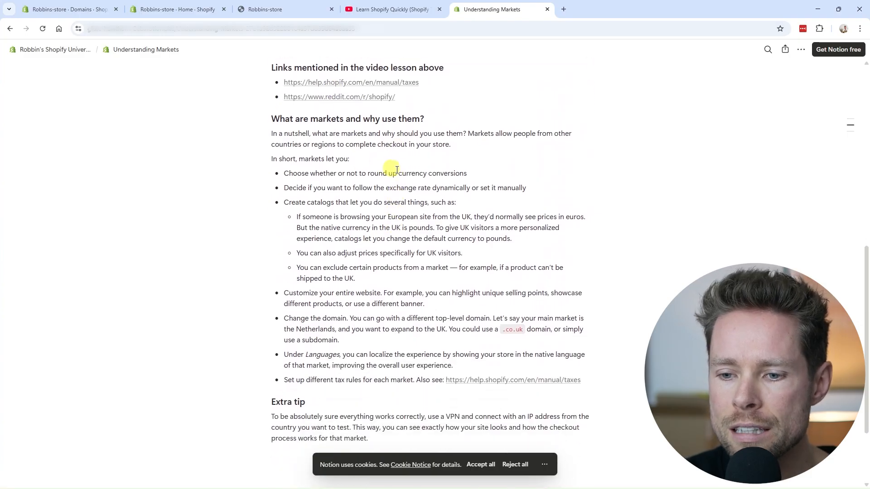
{"action": "scroll", "coordinate": [431, 271], "scroll_direction": "up", "scroll_amount": 5}
{"action": "scroll", "coordinate": [425, 235], "scroll_direction": "up", "scroll_amount": 3}
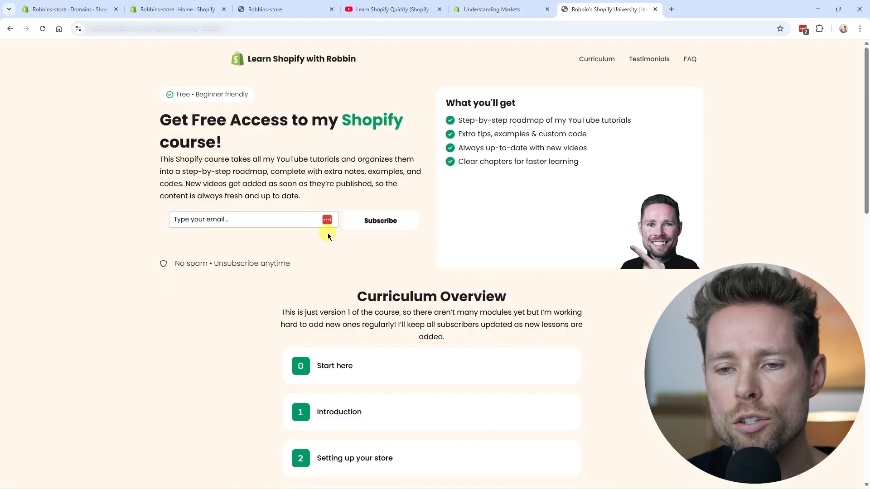
Step: View the free Shopify course's sign-up page, reopen the course overview from the Understanding Markets lesson, and return to the sign-up page
{"action": "left_click_drag", "start_coordinate": [161, 111], "coordinate": [234, 140]}
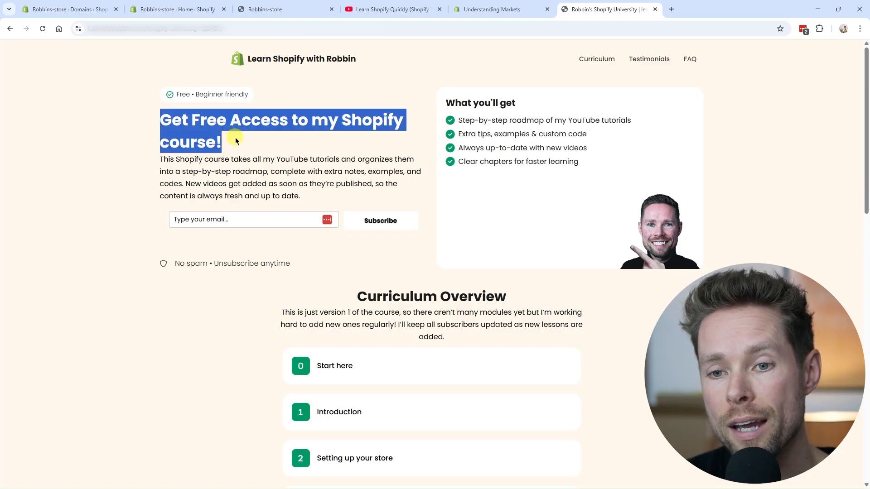
{"action": "left_click", "coordinate": [239, 142]}
{"action": "left_click", "coordinate": [514, 10]}
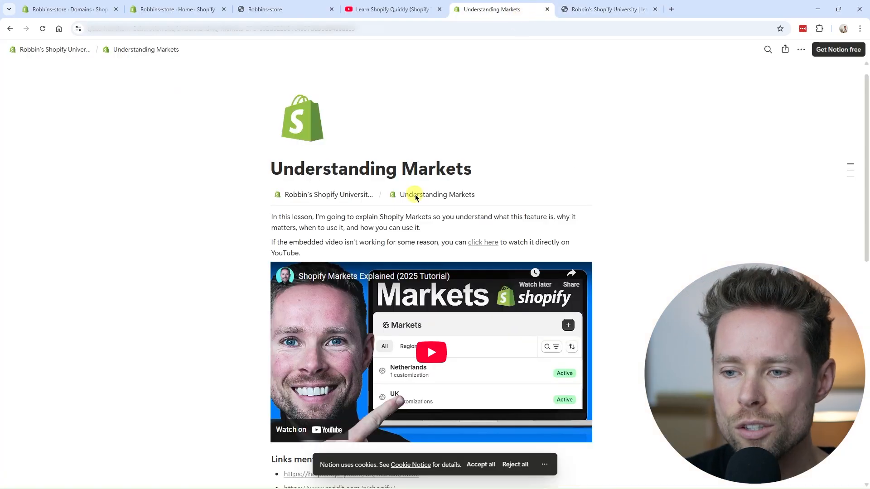
{"action": "left_click", "coordinate": [336, 194]}
{"action": "left_click", "coordinate": [589, 10]}
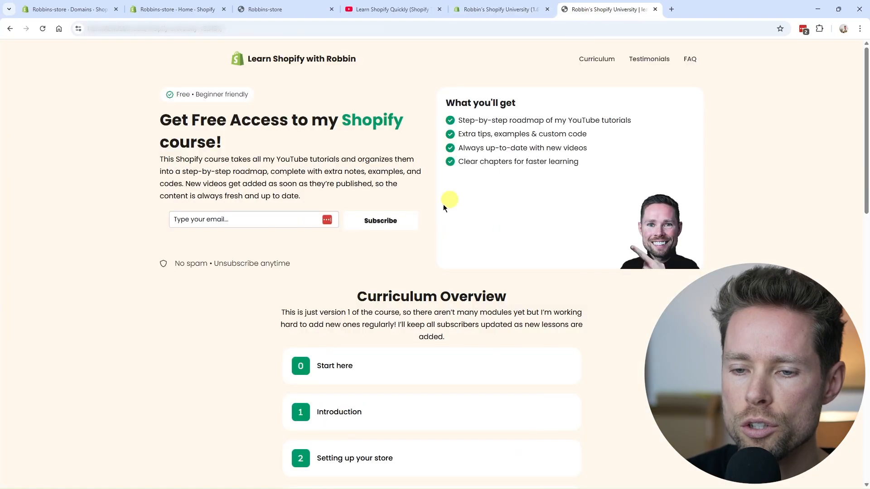